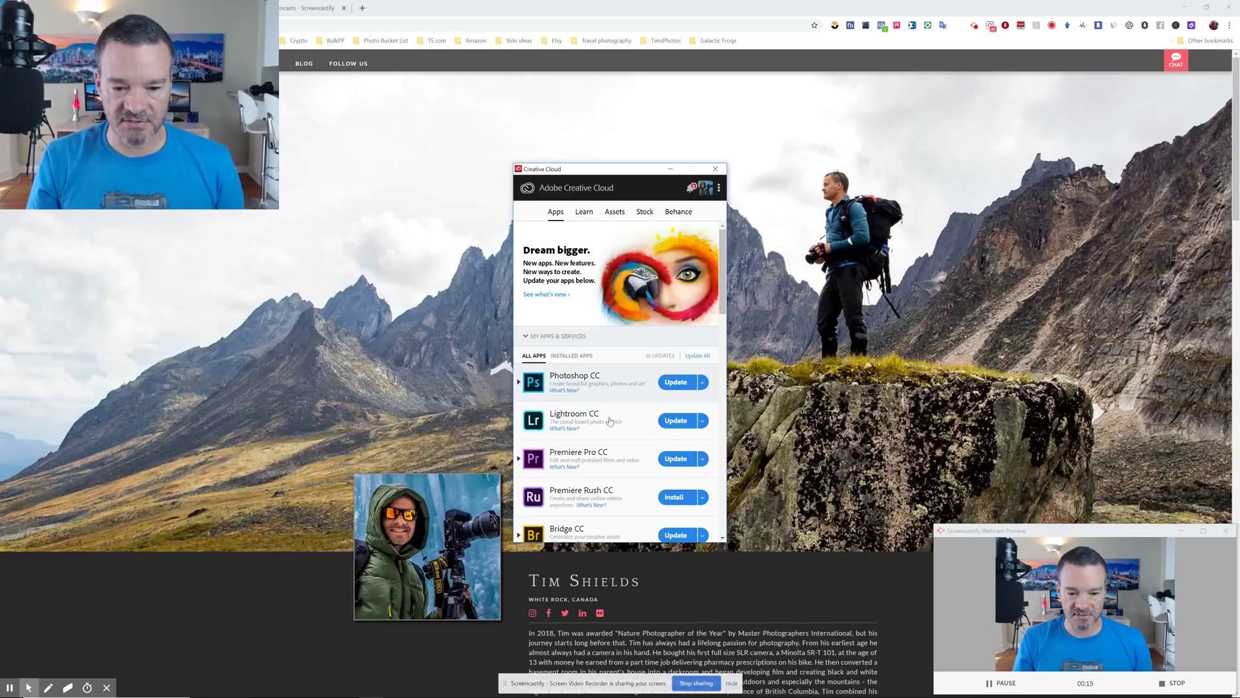
- Scroll the Creative Cloud Apps list to Lightroom Classic CC and start its update
scroll(610, 423, "down", 2)
scroll(619, 433, "down", 8)
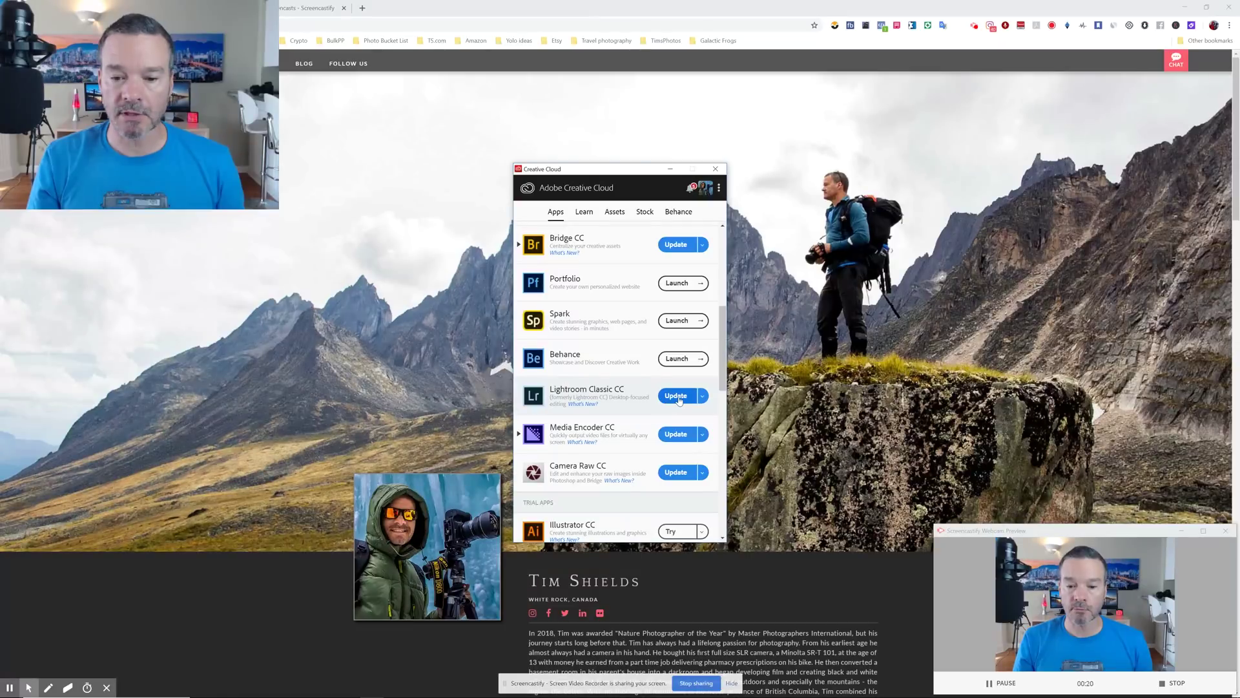
left_click(676, 396)
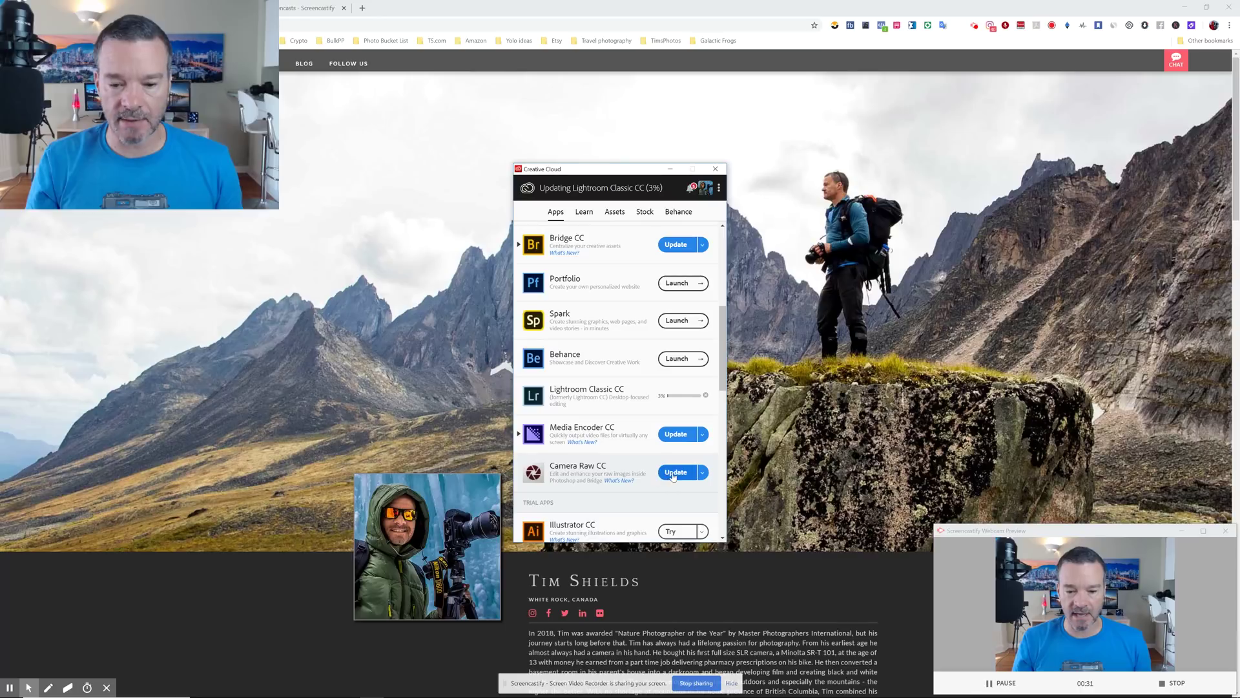
scroll(607, 407, "up", 5)
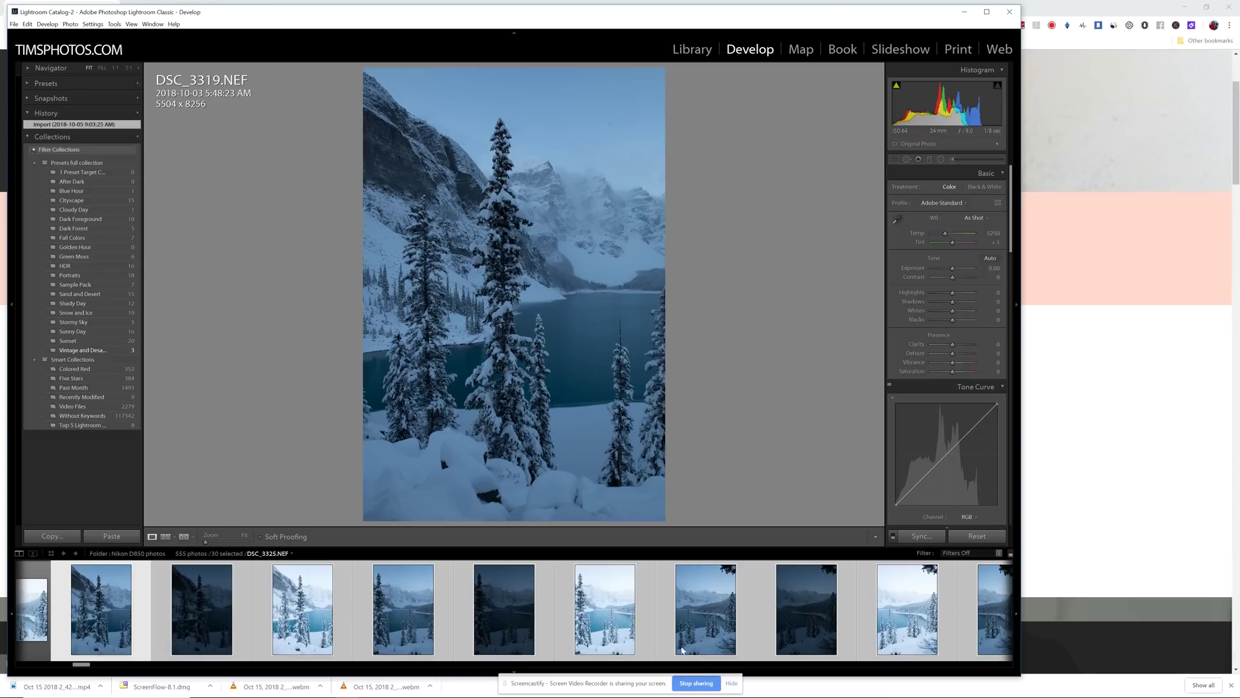
mouse_move(731, 693)
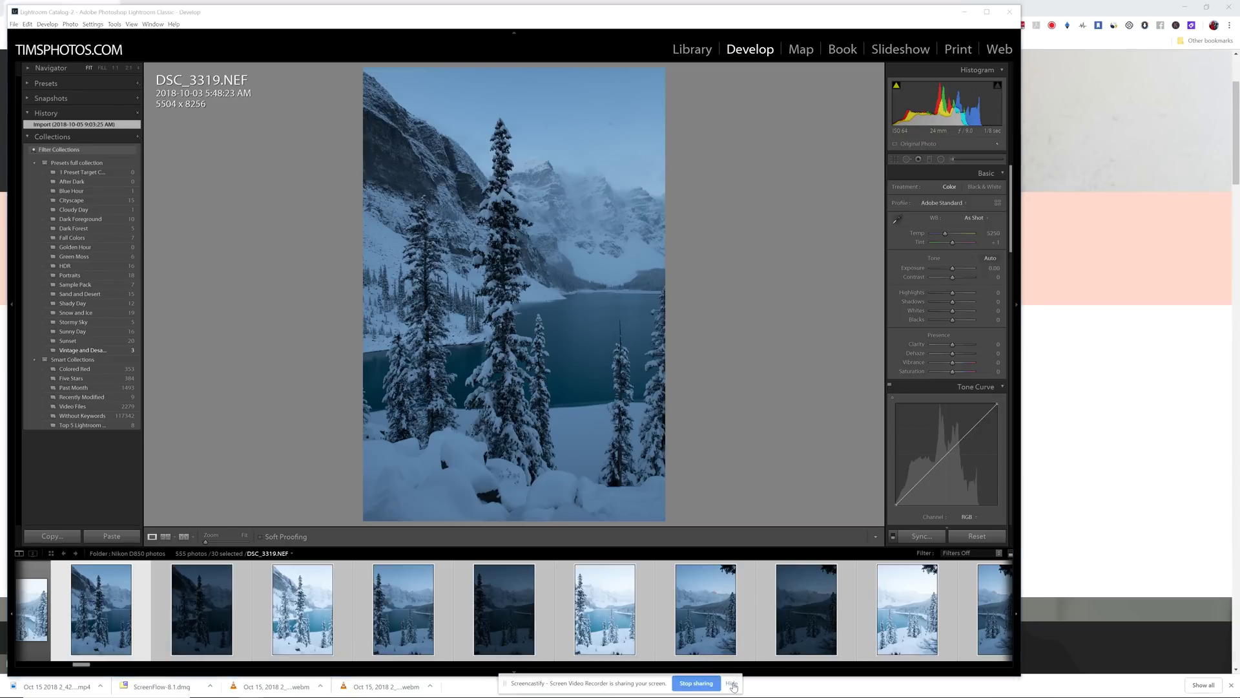
left_click(732, 684)
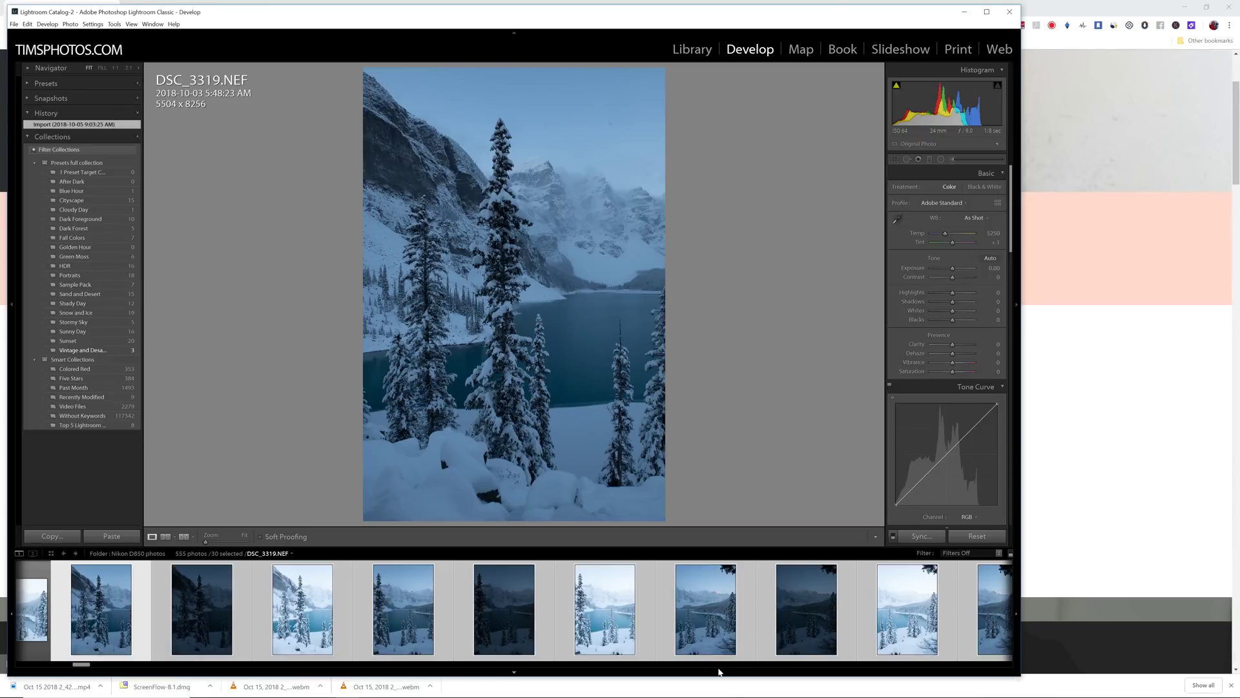
right_click(604, 590)
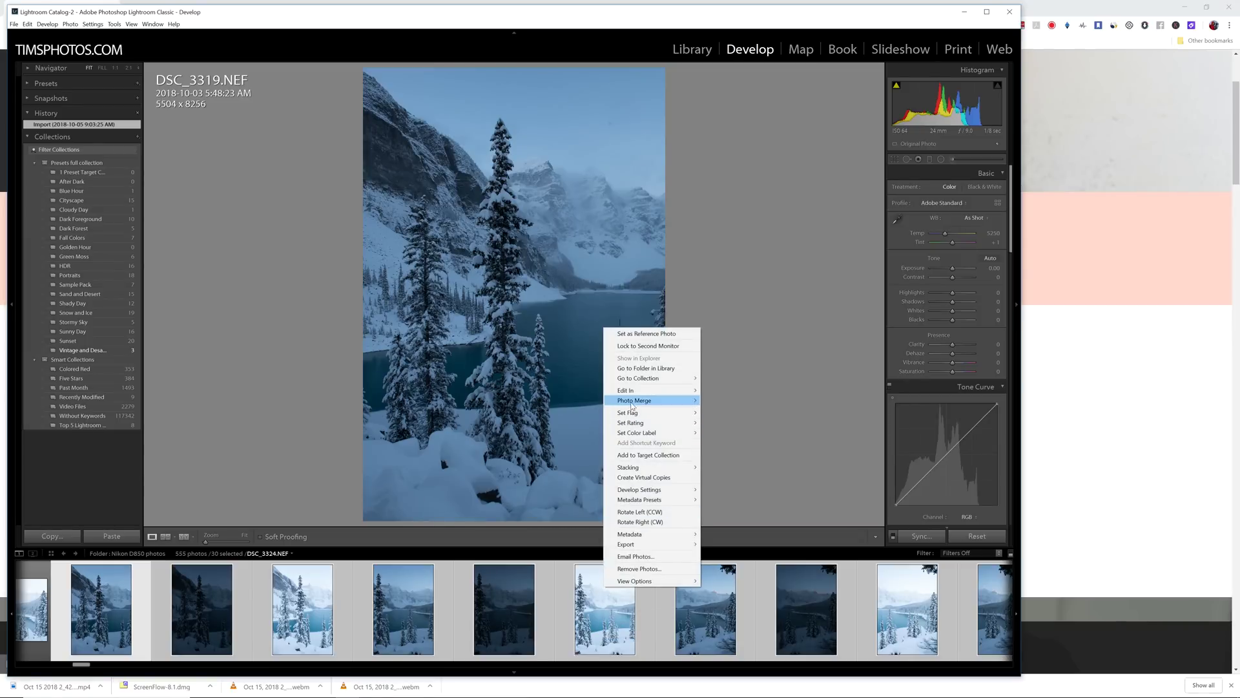
- Choose Photo Merge > HDR Panorama for the 12 selected shots and center the preview
mouse_move(632, 403)
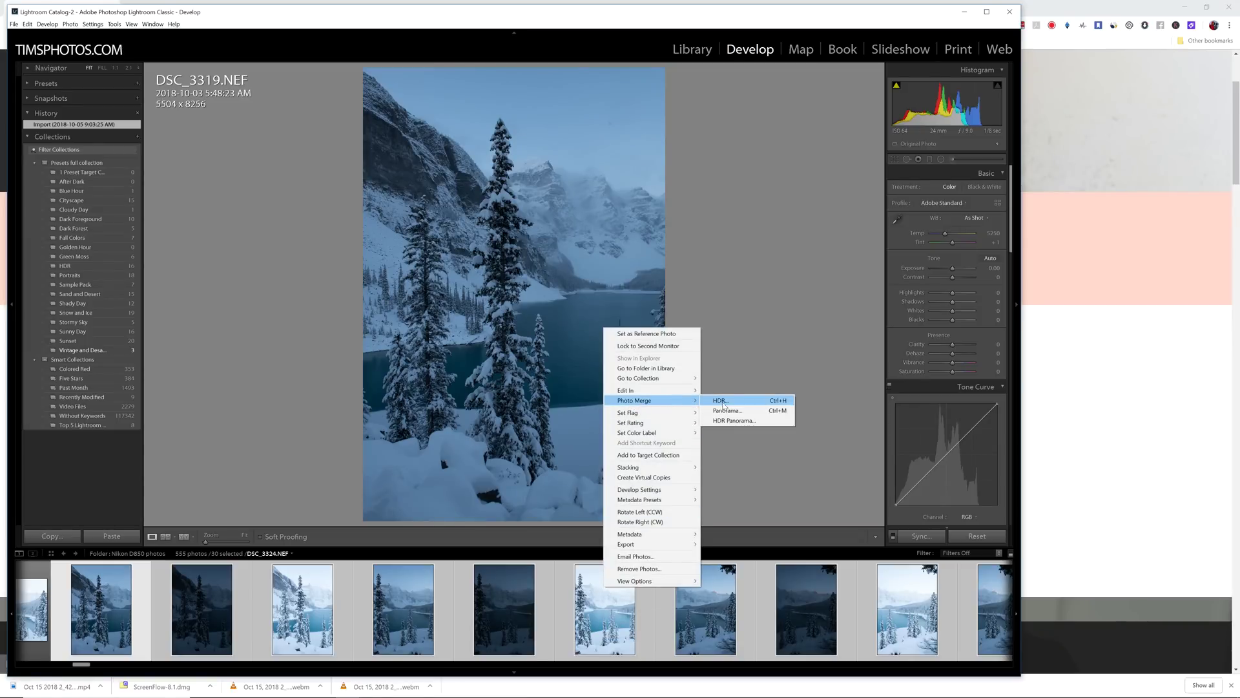
left_click(723, 421)
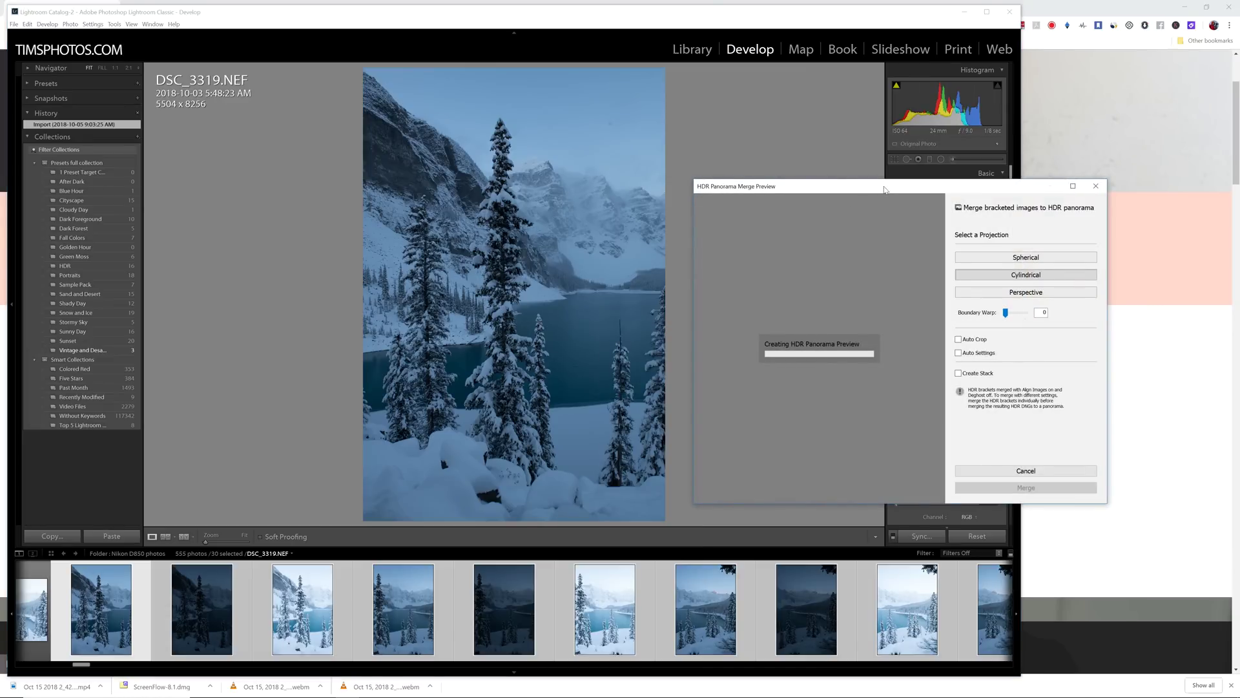
left_click_drag(885, 190, 556, 151)
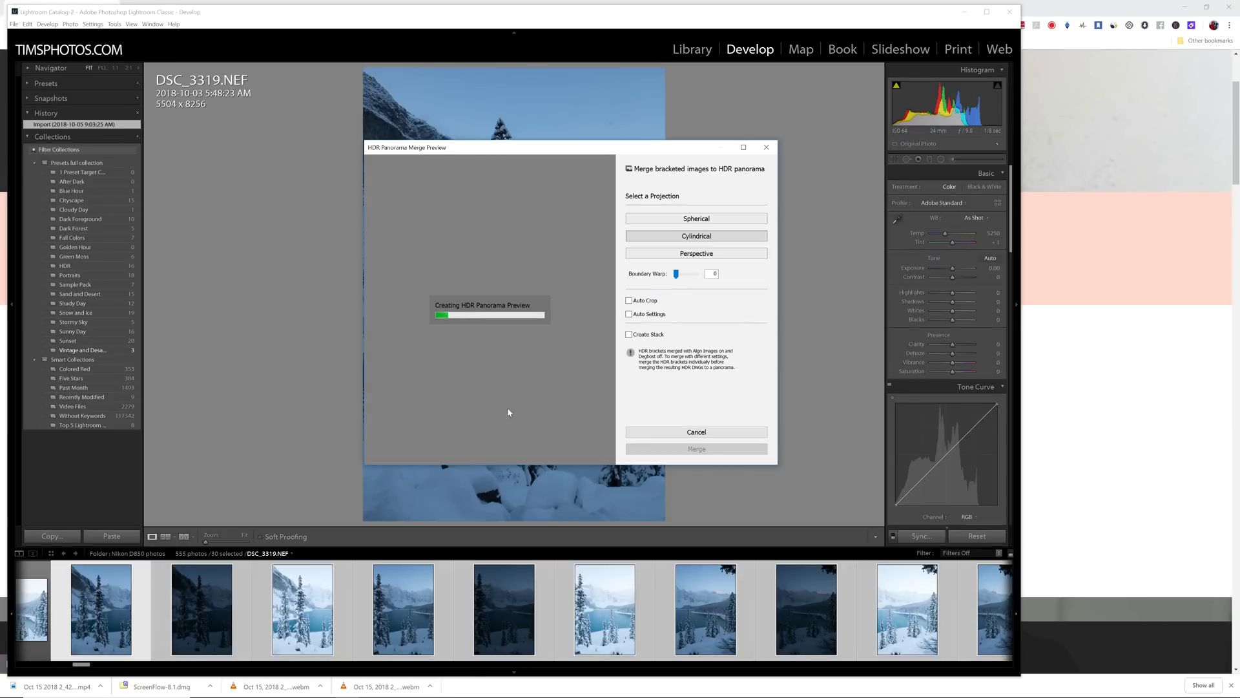
mouse_move(452, 686)
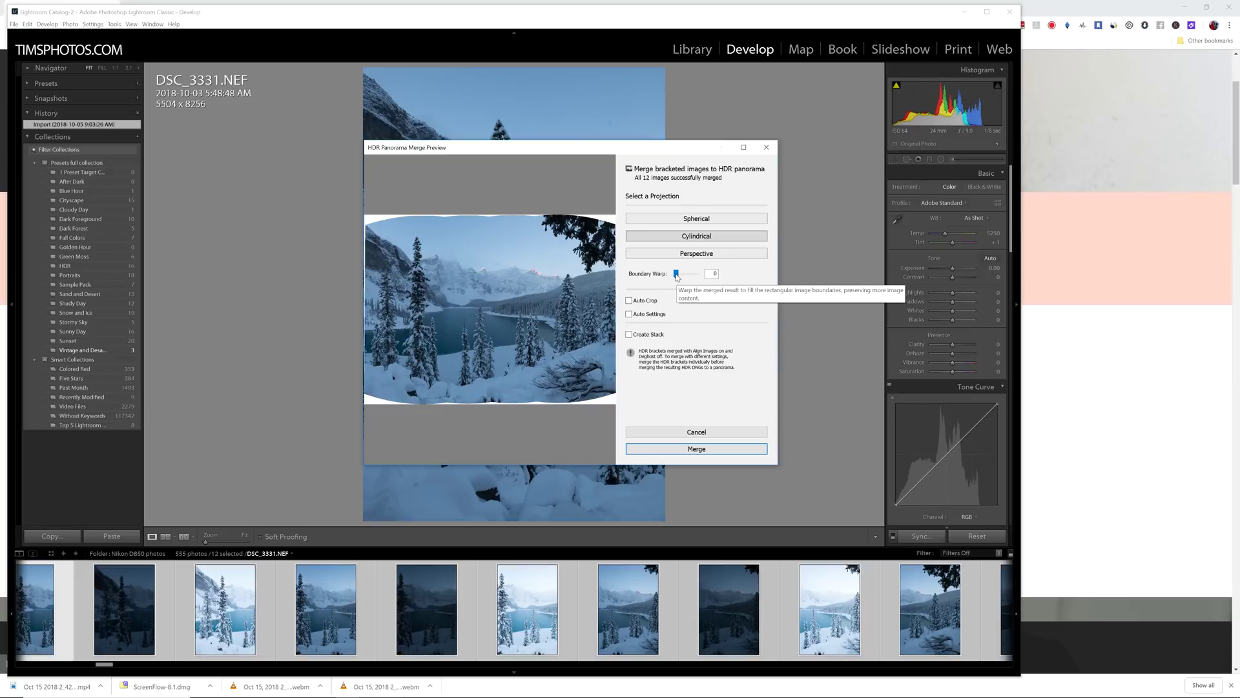
- Test Boundary Warp, enable Auto Crop, and merge the cylindrical HDR panorama
left_click_drag(676, 276, 696, 280)
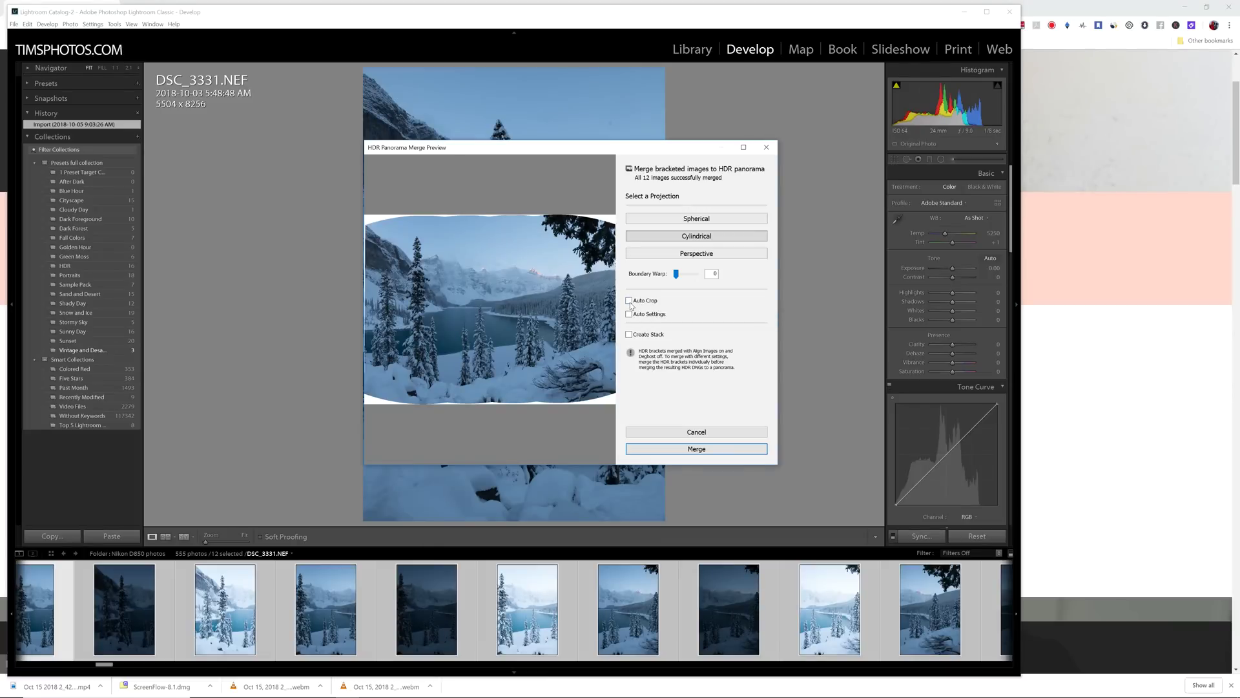
left_click(629, 301)
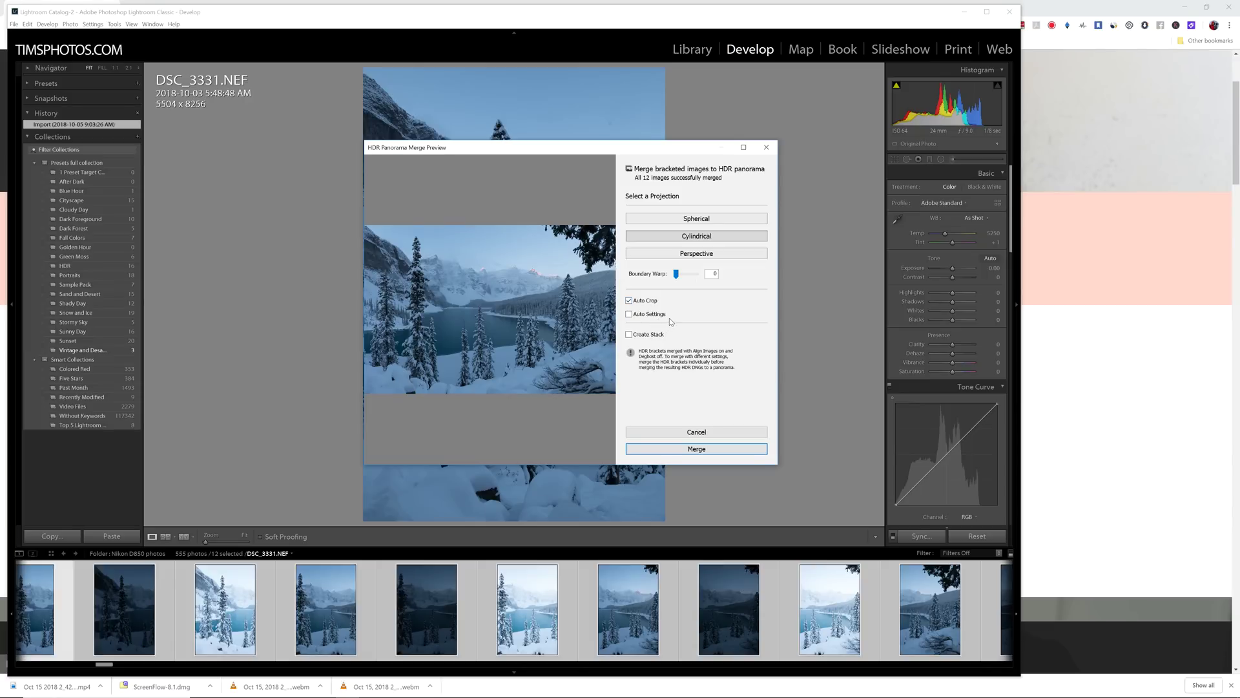
left_click(697, 450)
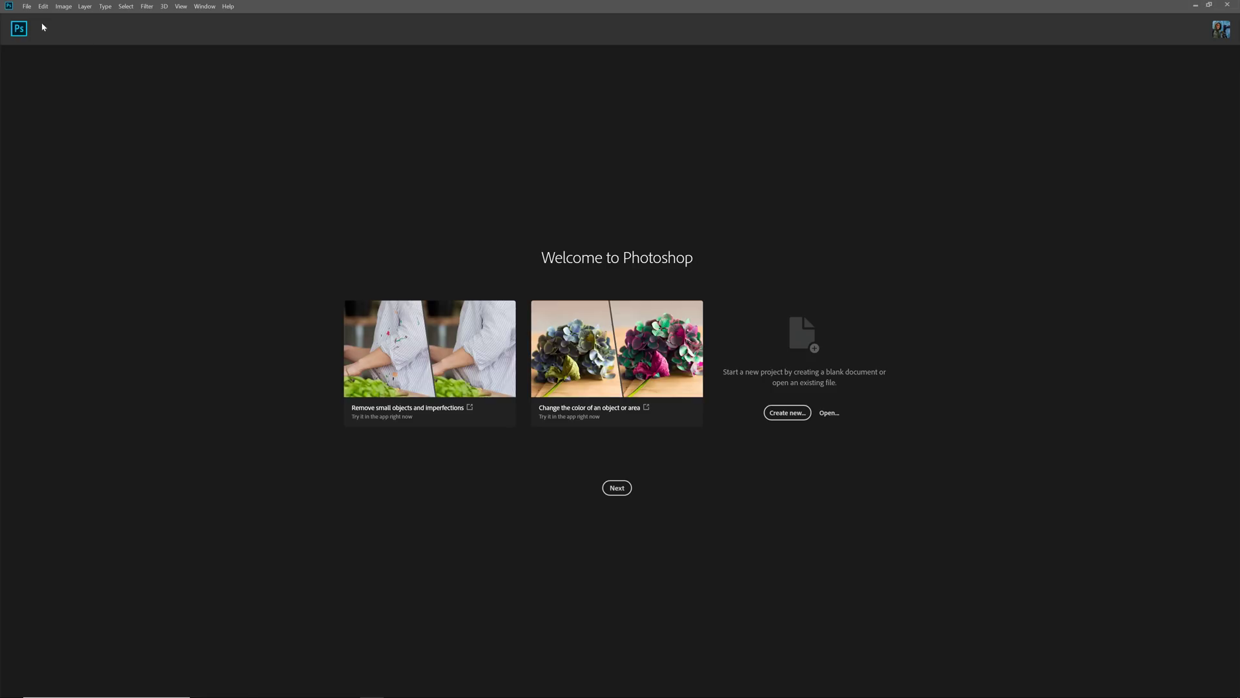
- Open DSC_3331 onward from F: > Pictures > 2018 > Moraine Lake > Nikon D850 photos
left_click(28, 9)
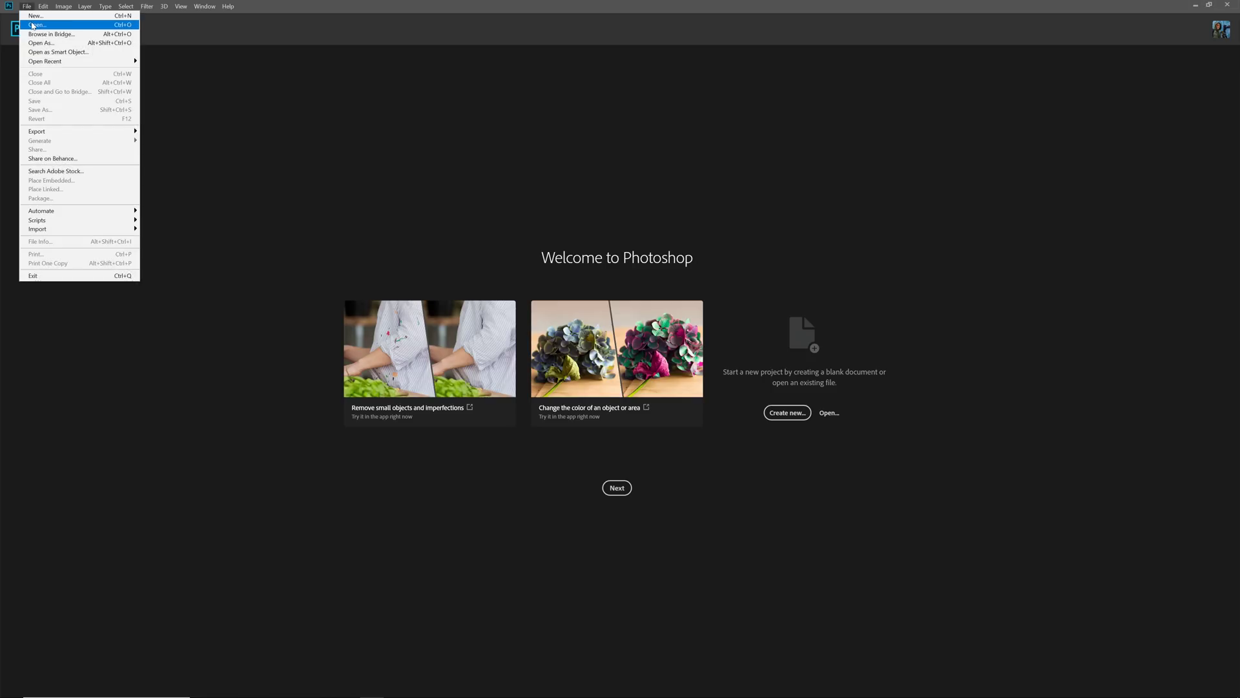
key("Escape")
key("ctrl+o")
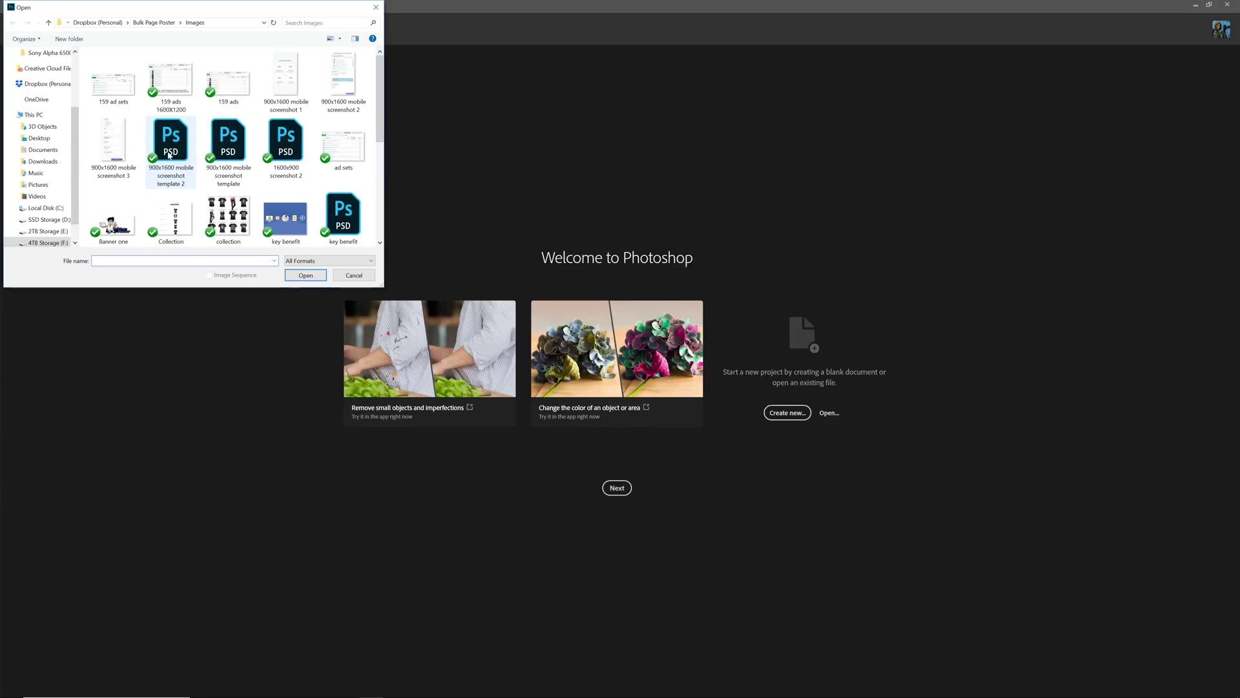
left_click(47, 242)
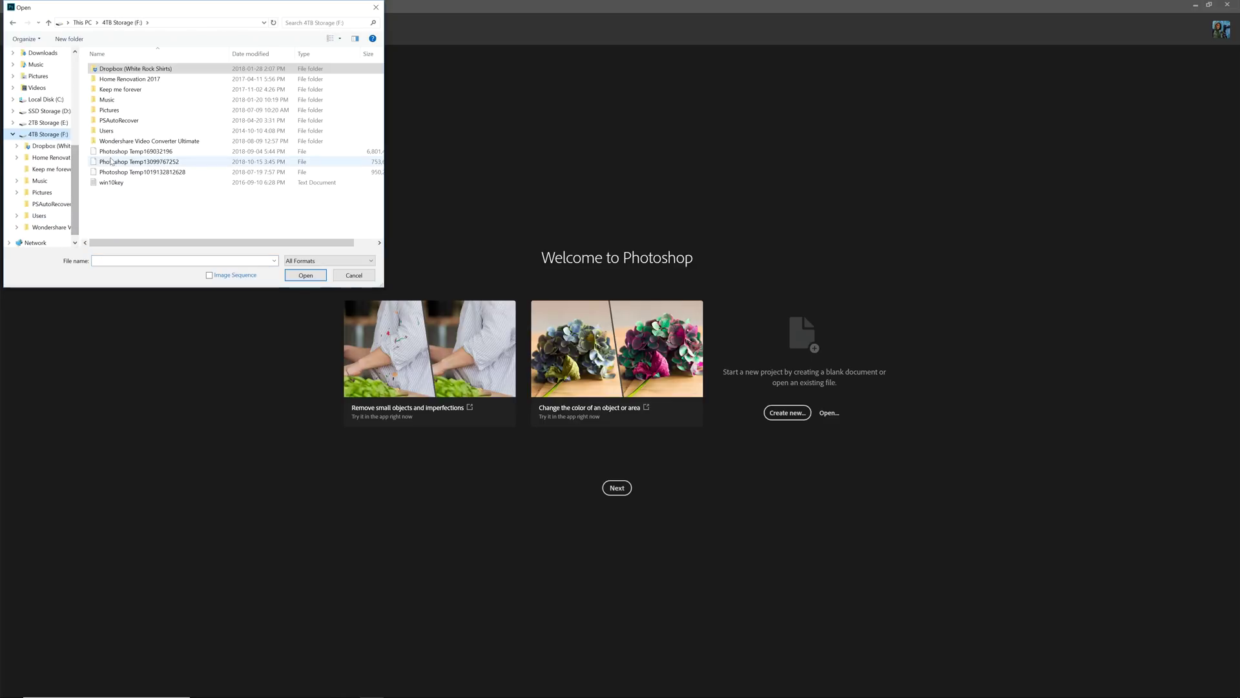
double_click(109, 110)
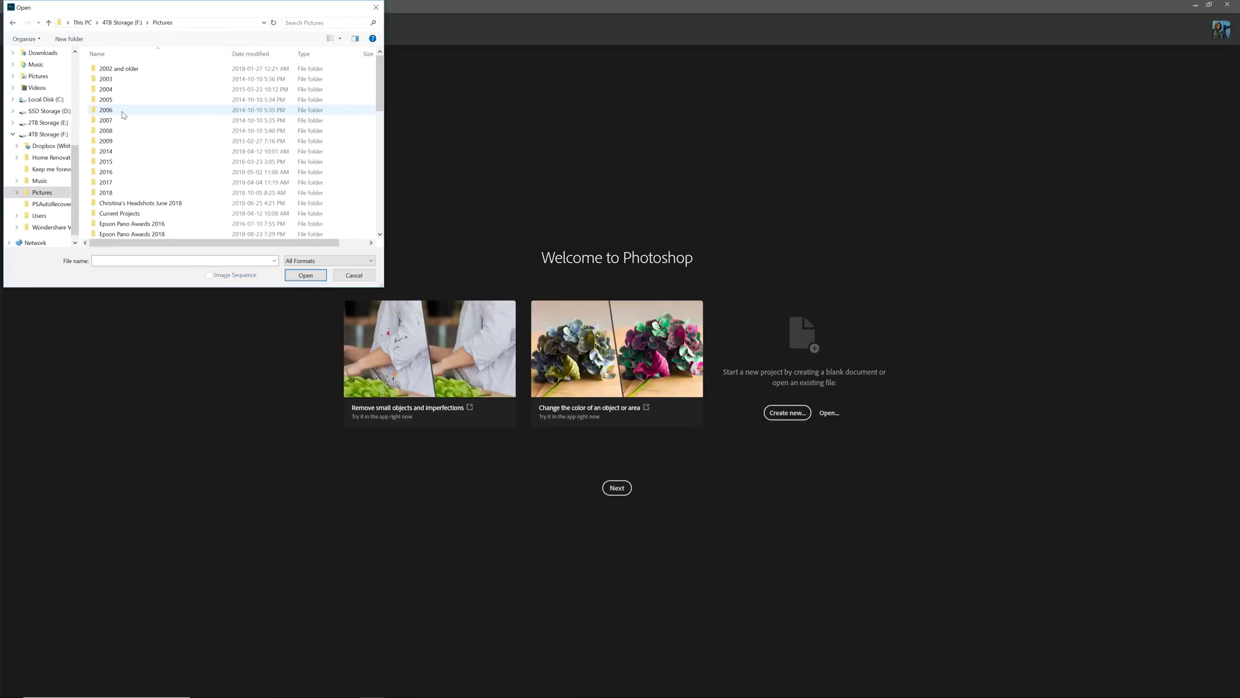
double_click(122, 197)
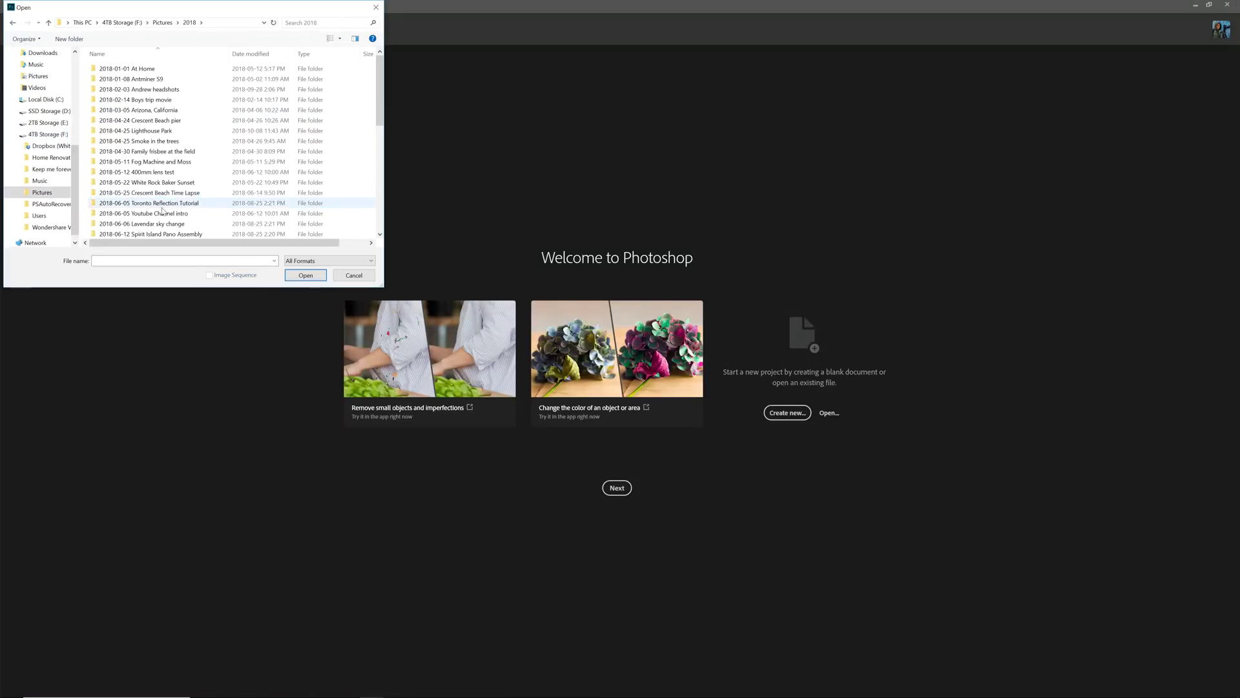
scroll(159, 226, "down", 5)
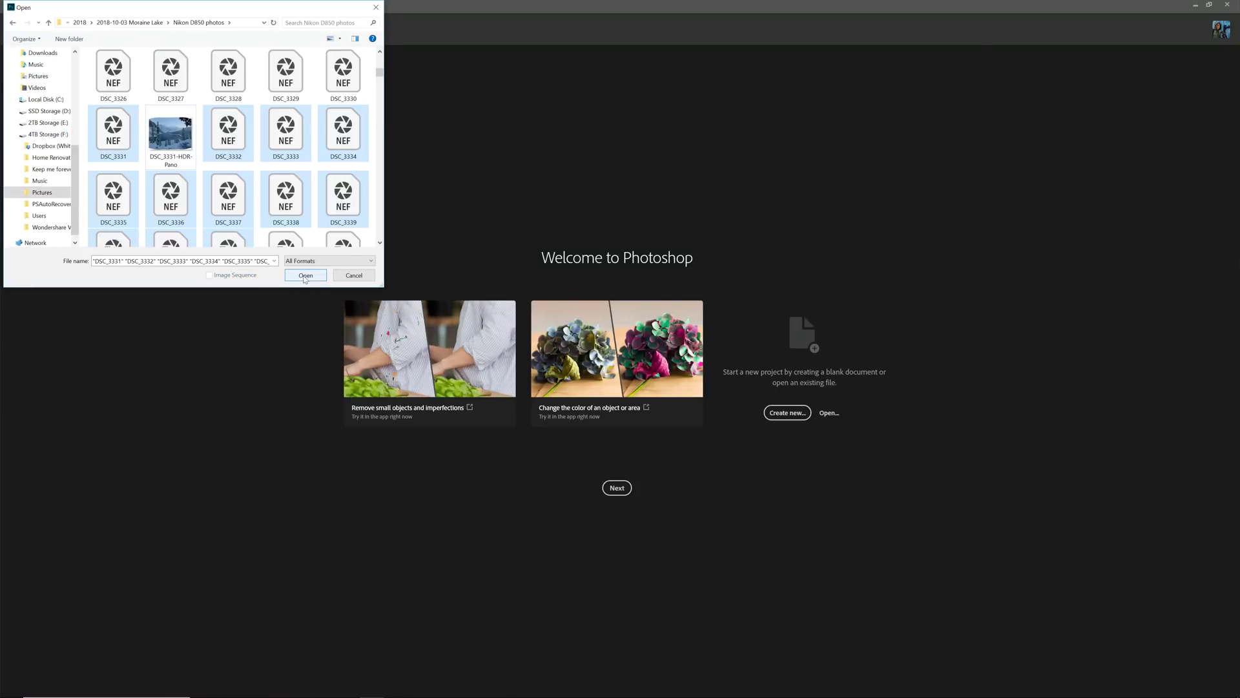
left_click(305, 275)
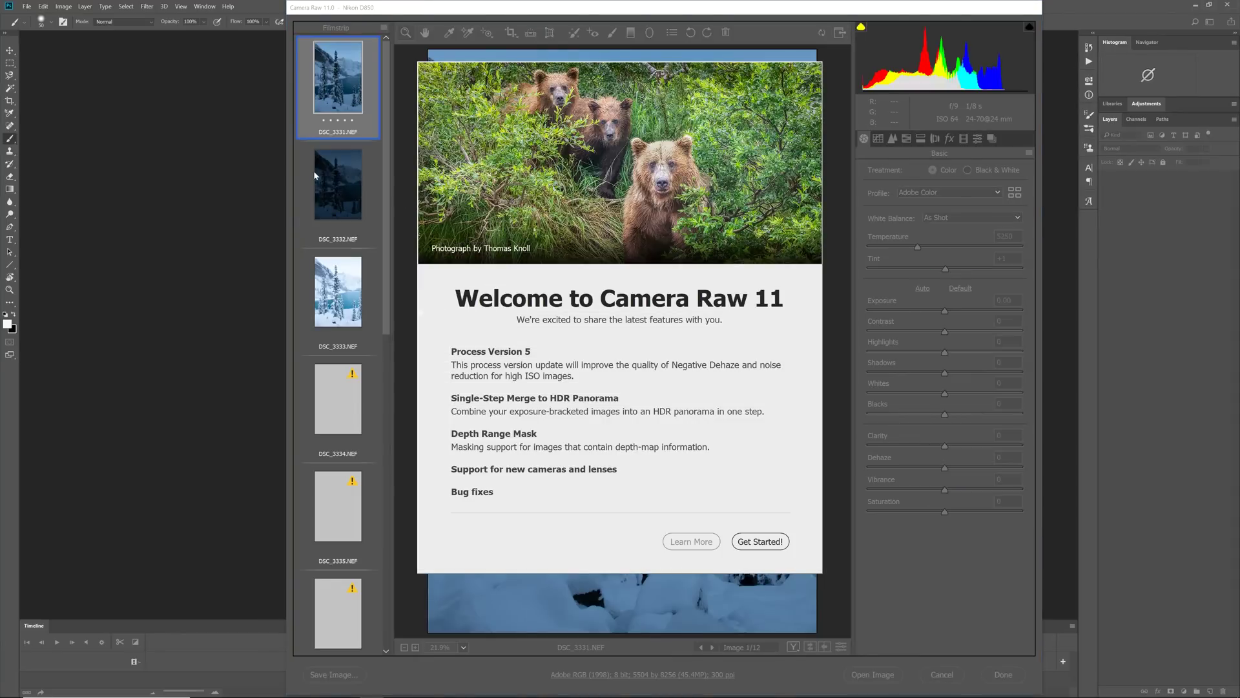
- Dismiss the Camera Raw welcome, select all 12 shots, and choose Merge to HDR Panorama
left_click(762, 139)
key("ctrl+a")
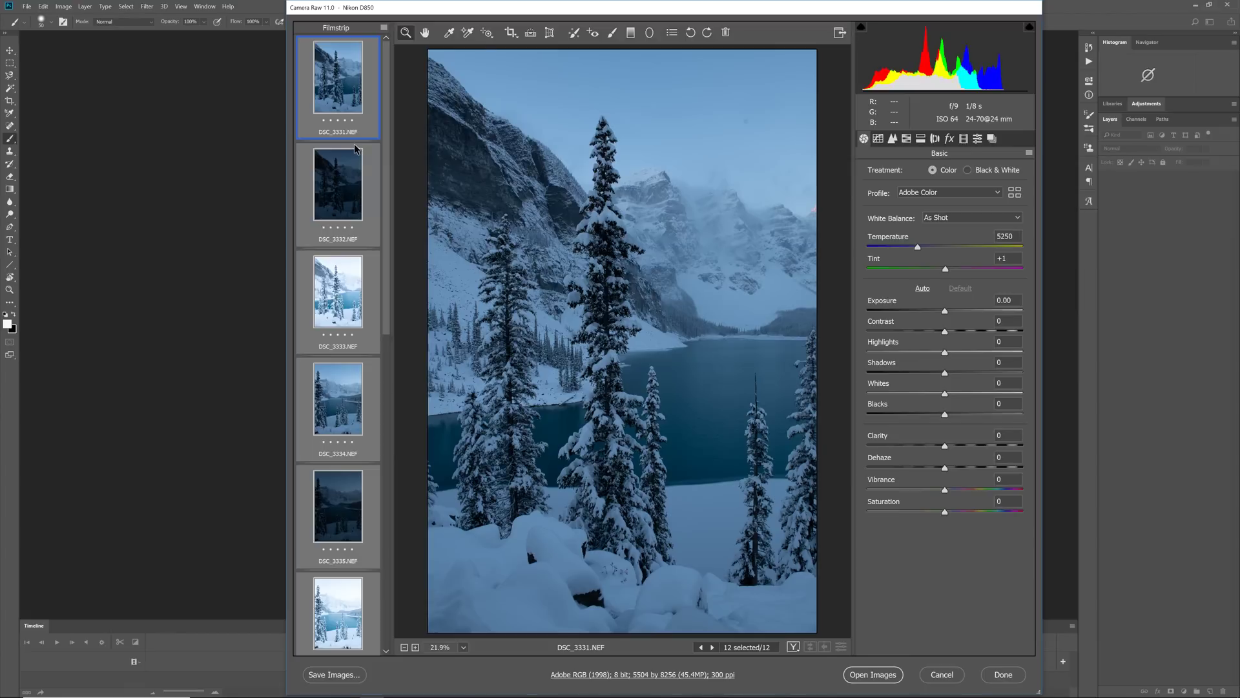
right_click(356, 43)
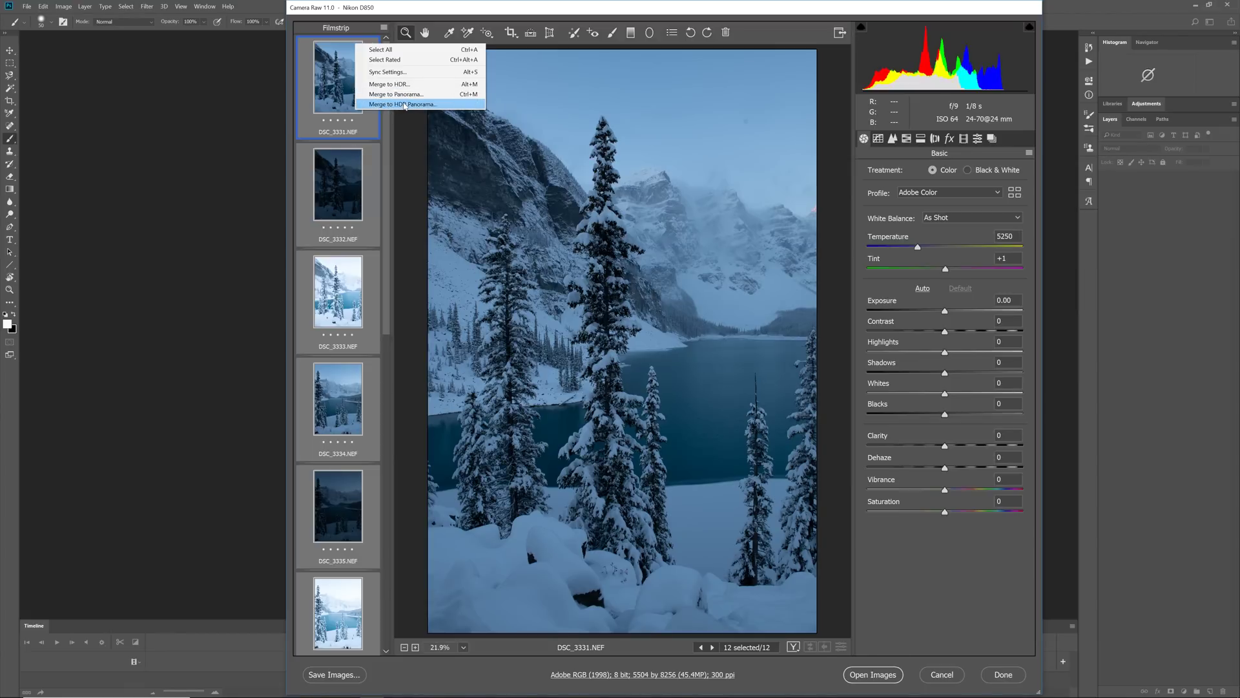
left_click(406, 106)
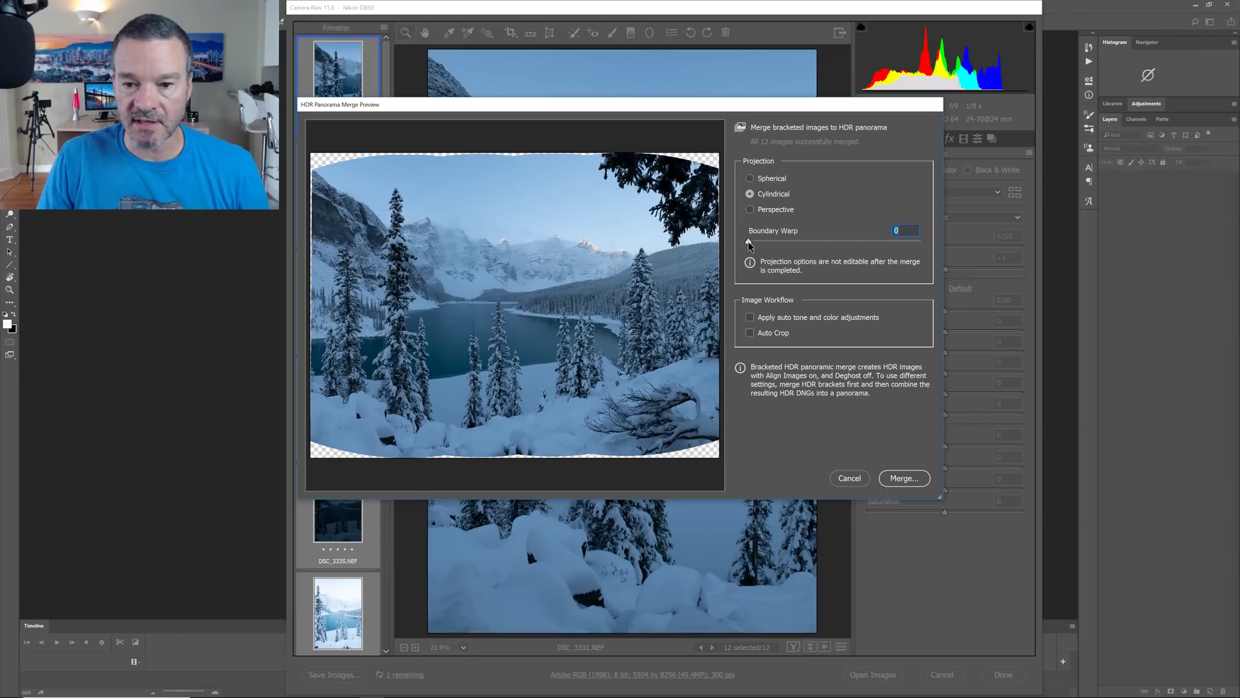
- Test Boundary Warp, enable Auto Crop on the Cylindrical projection, and start the merge
mouse_move(748, 243)
left_mouse_down()
mouse_move(938, 242)
mouse_move(748, 252)
left_mouse_up()
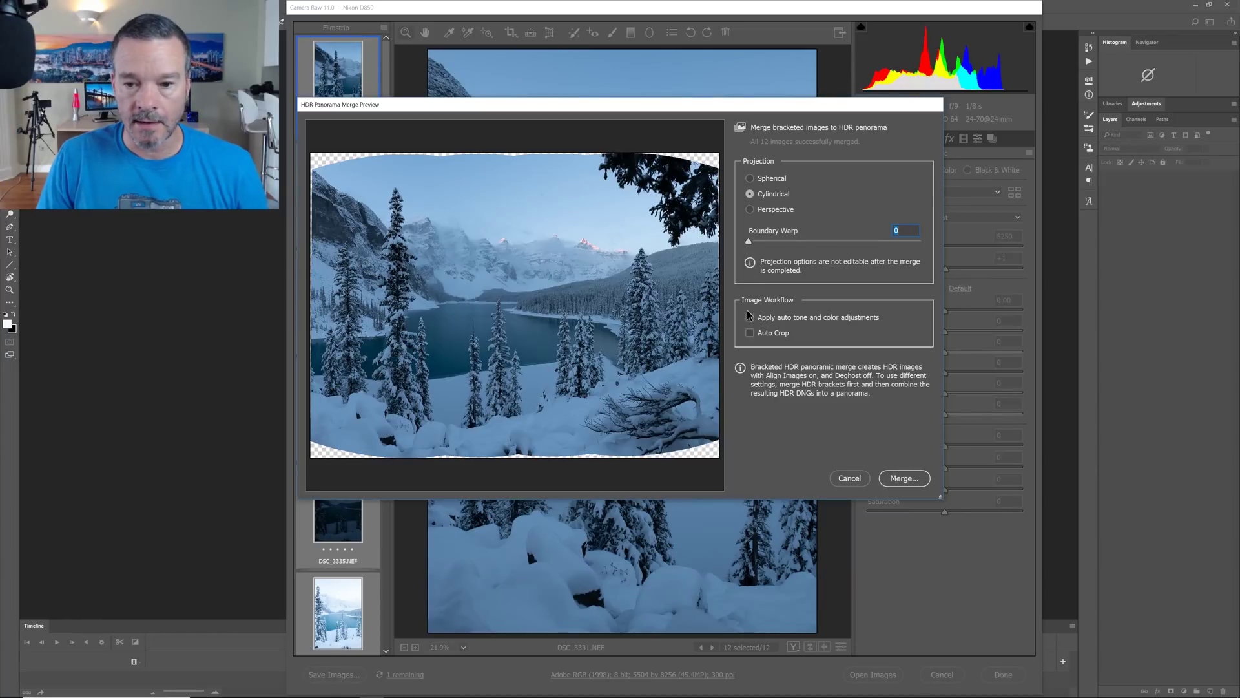
left_click(750, 333)
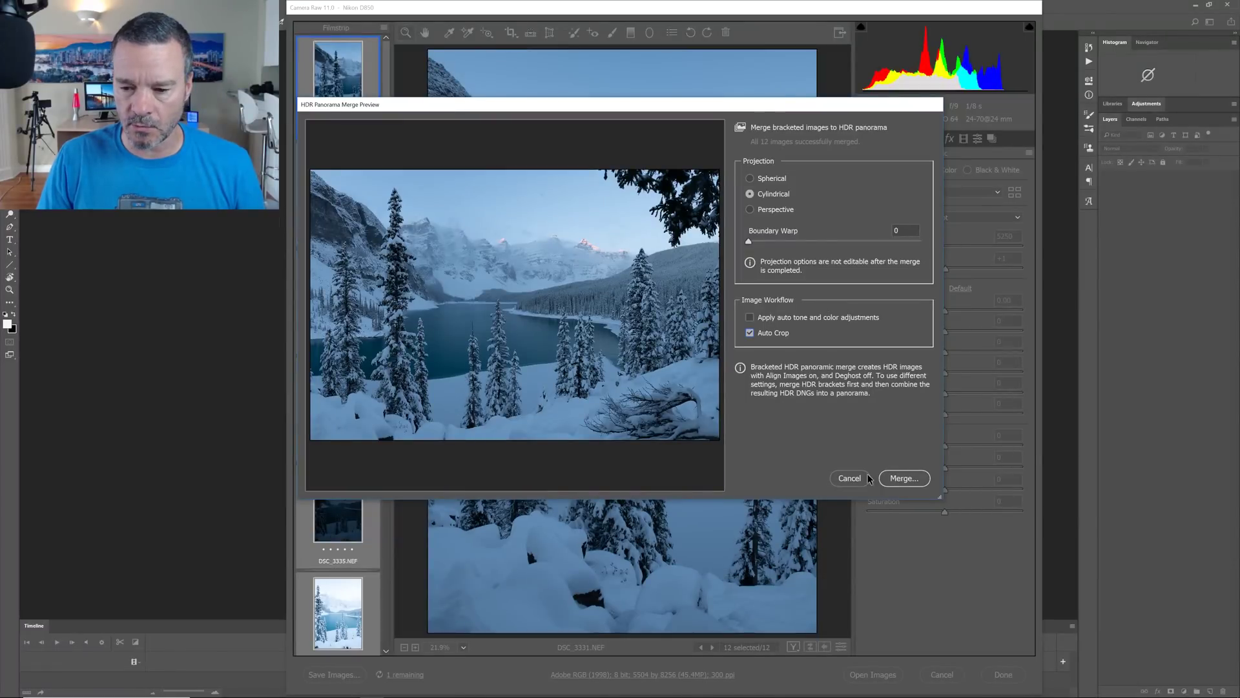
left_click(902, 480)
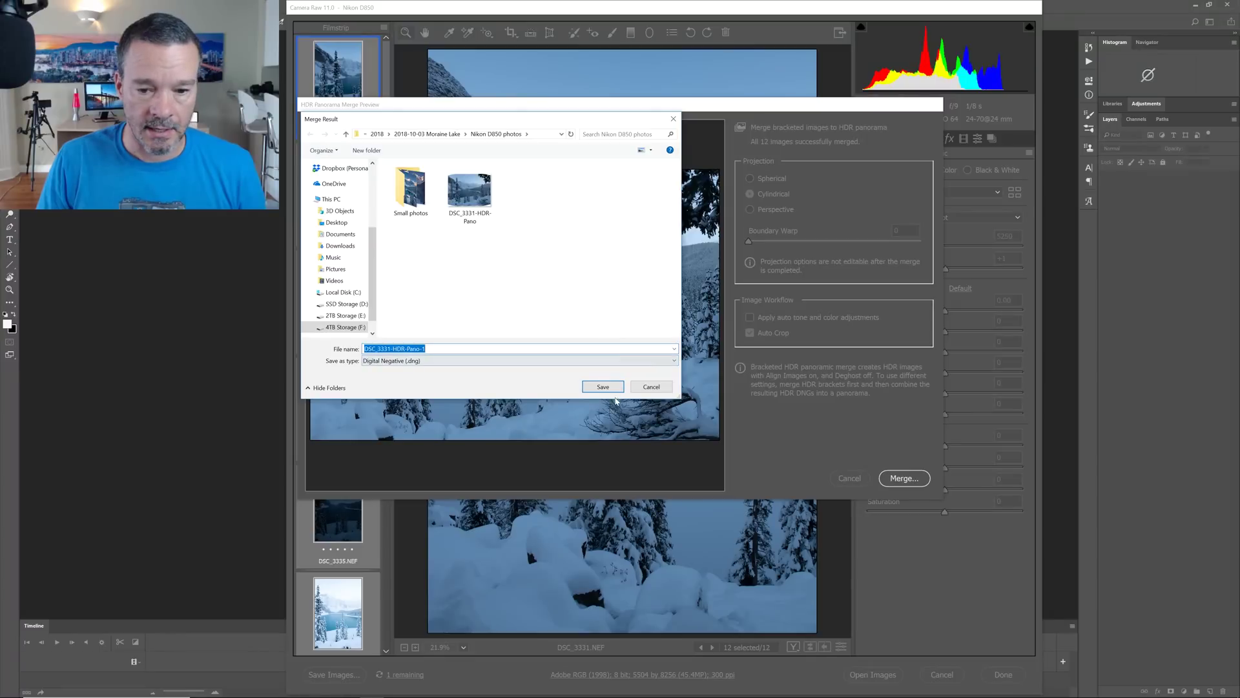
- Save the merged panorama as DSC_3331-HDR-Pano-1.dng in the Nikon D850 photos folder
left_click(604, 388)
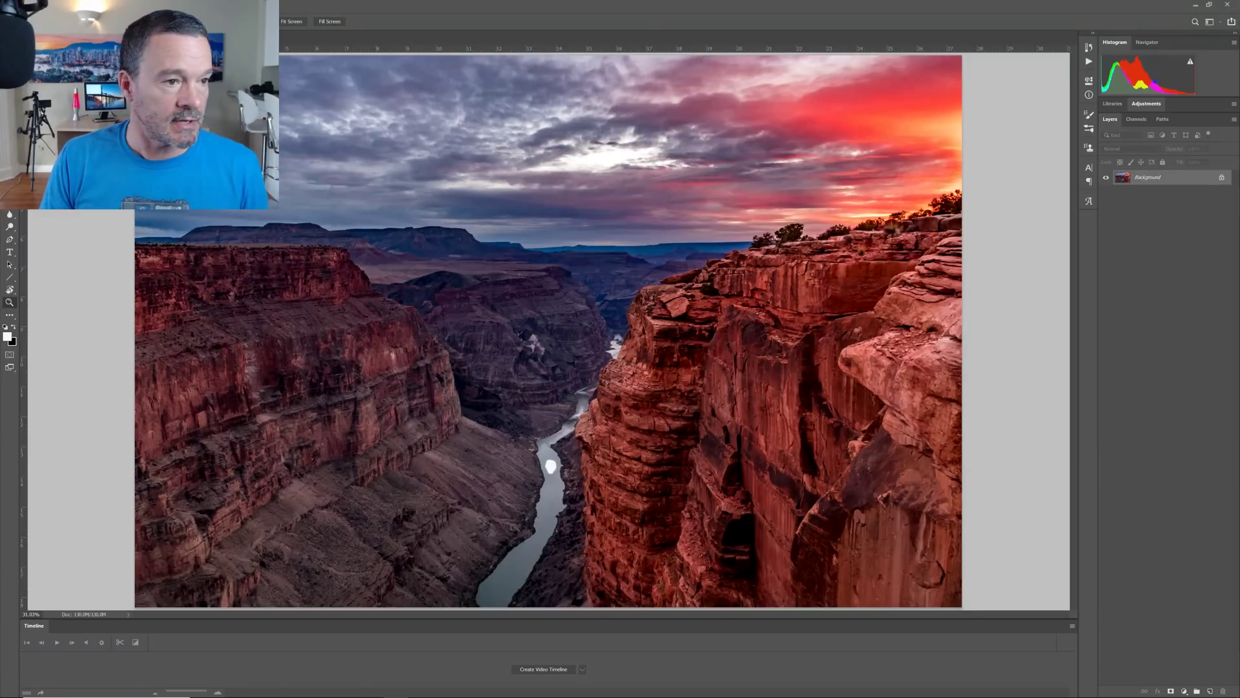
- Zoom the canvas in through 33.33% and 50% to 66.67%, then pan down to the river's white spot
key("l")
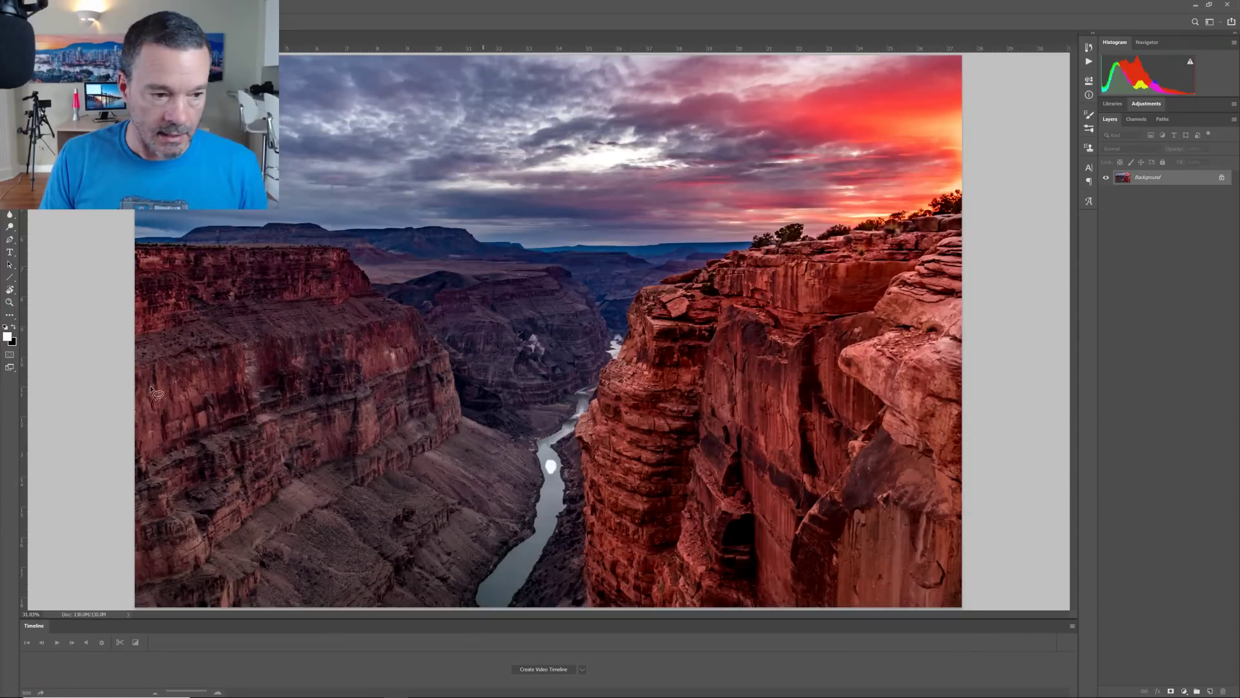
left_click(10, 301)
right_click(558, 325)
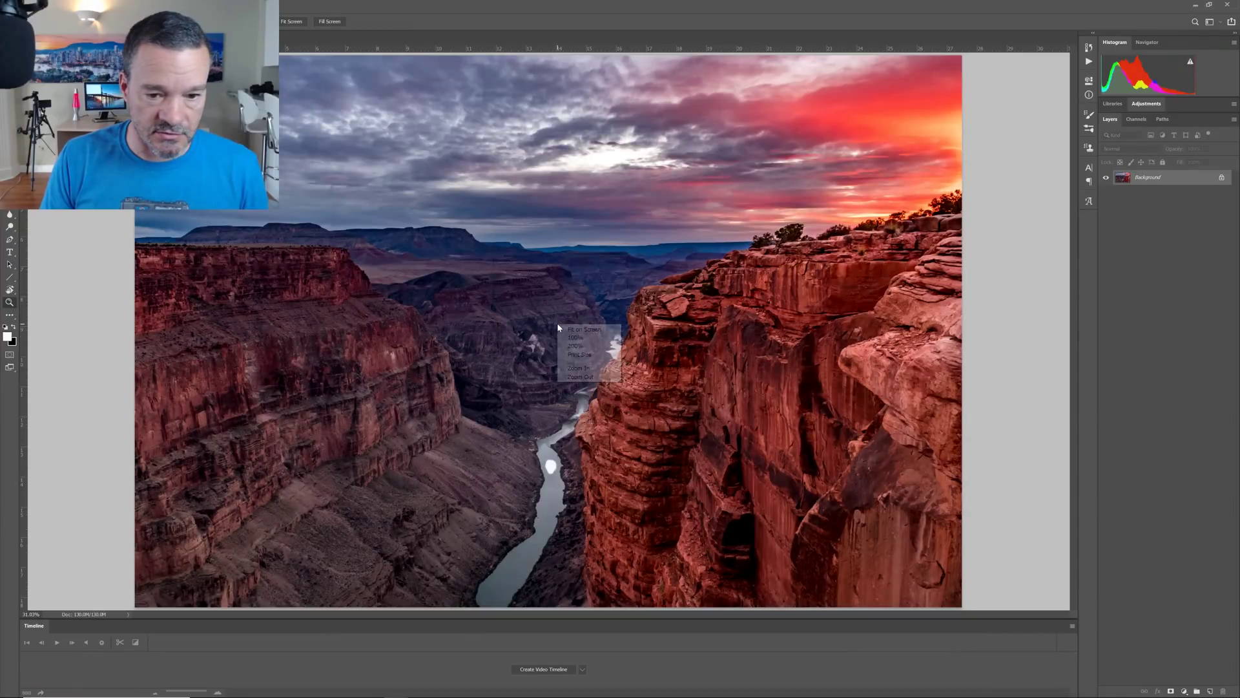
left_click(586, 369)
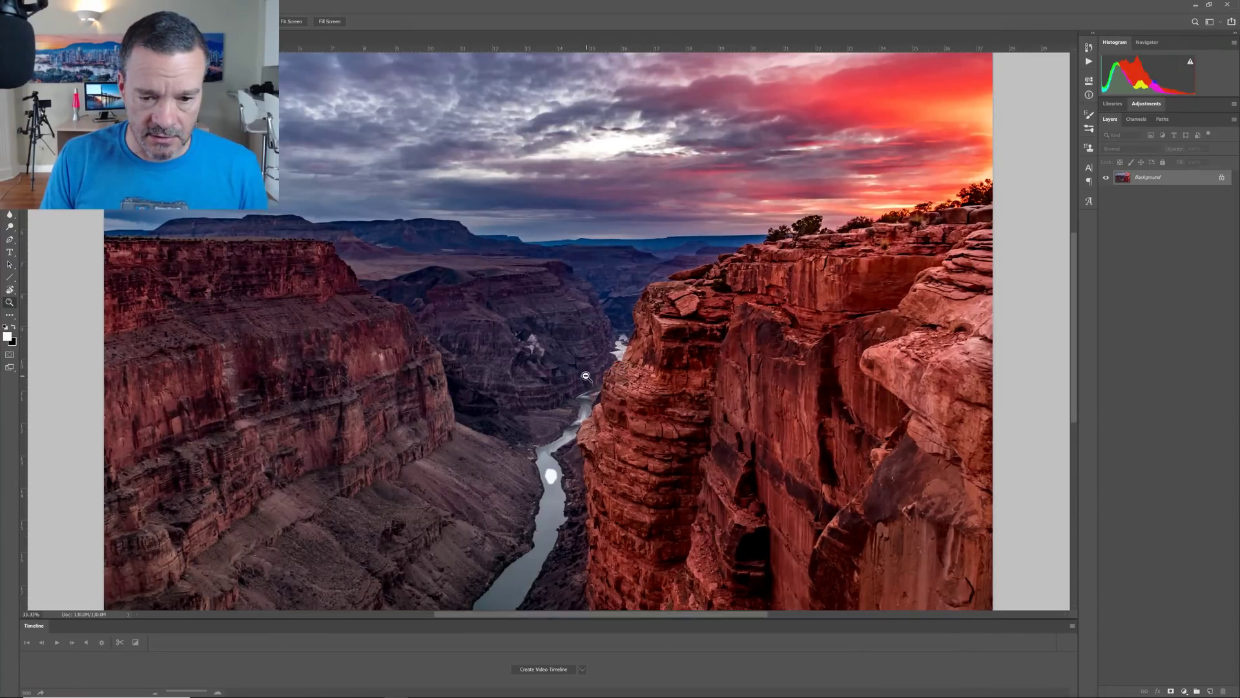
right_click(586, 377)
left_click(610, 420)
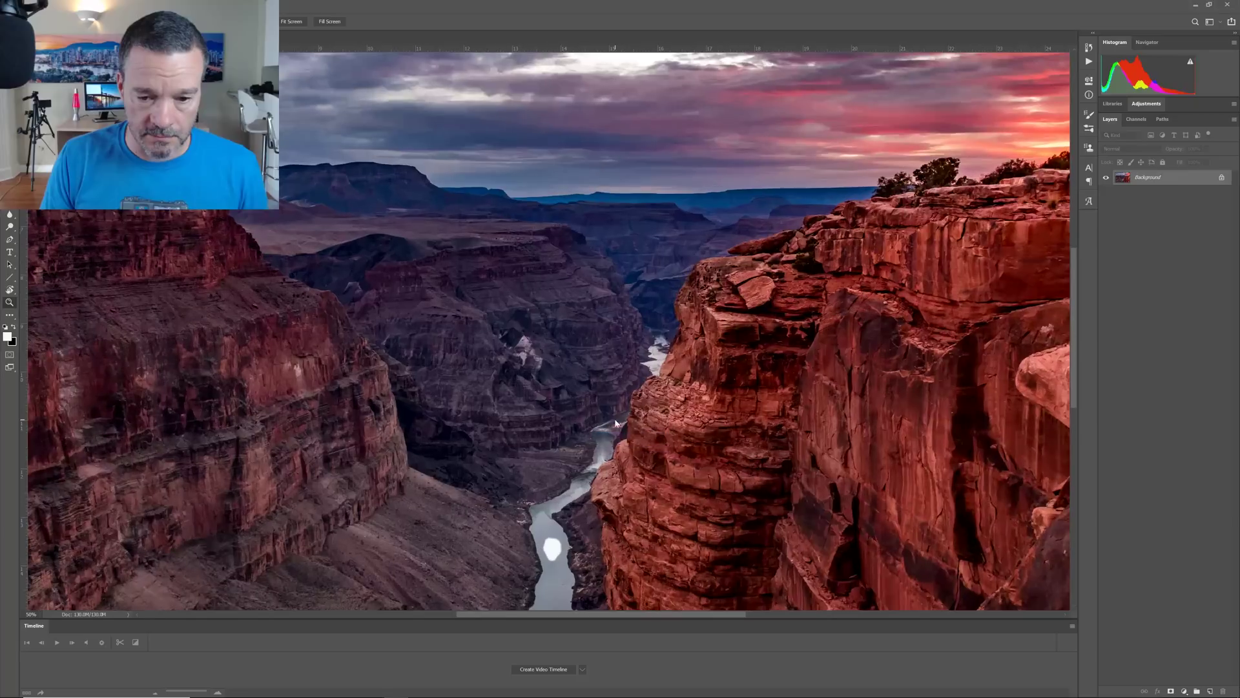
right_click(615, 420)
left_click(636, 464)
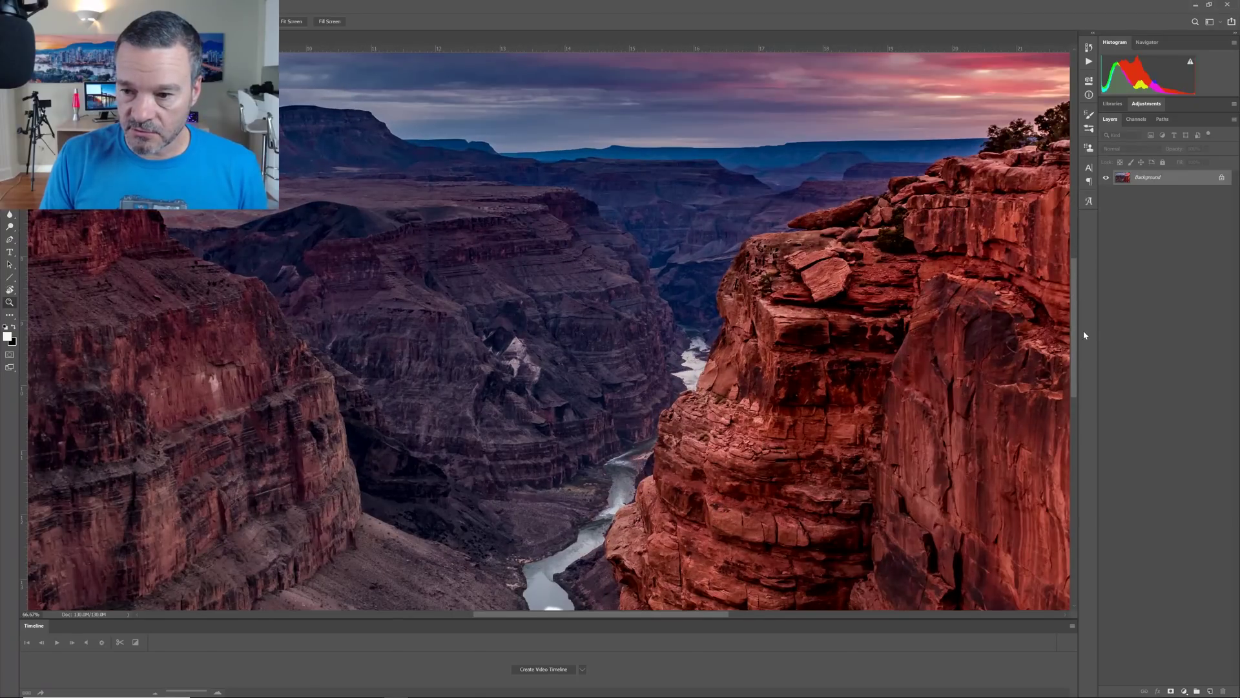
left_click_drag(1076, 327, 1083, 412)
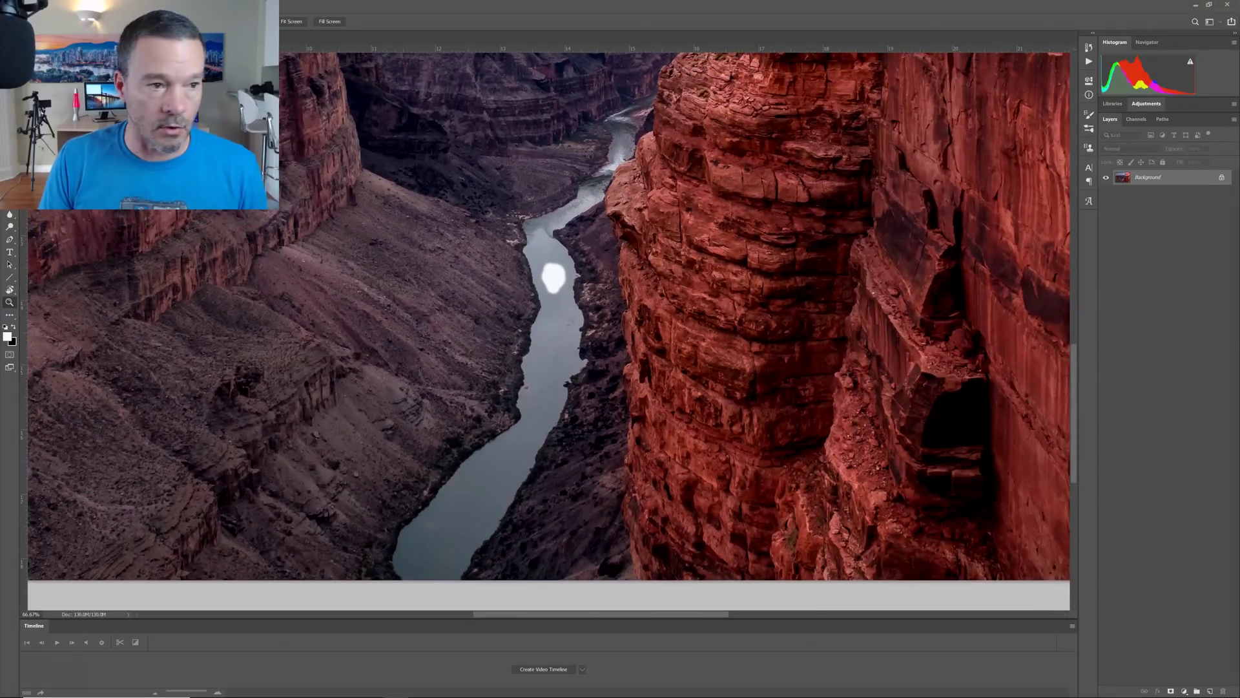
key("l")
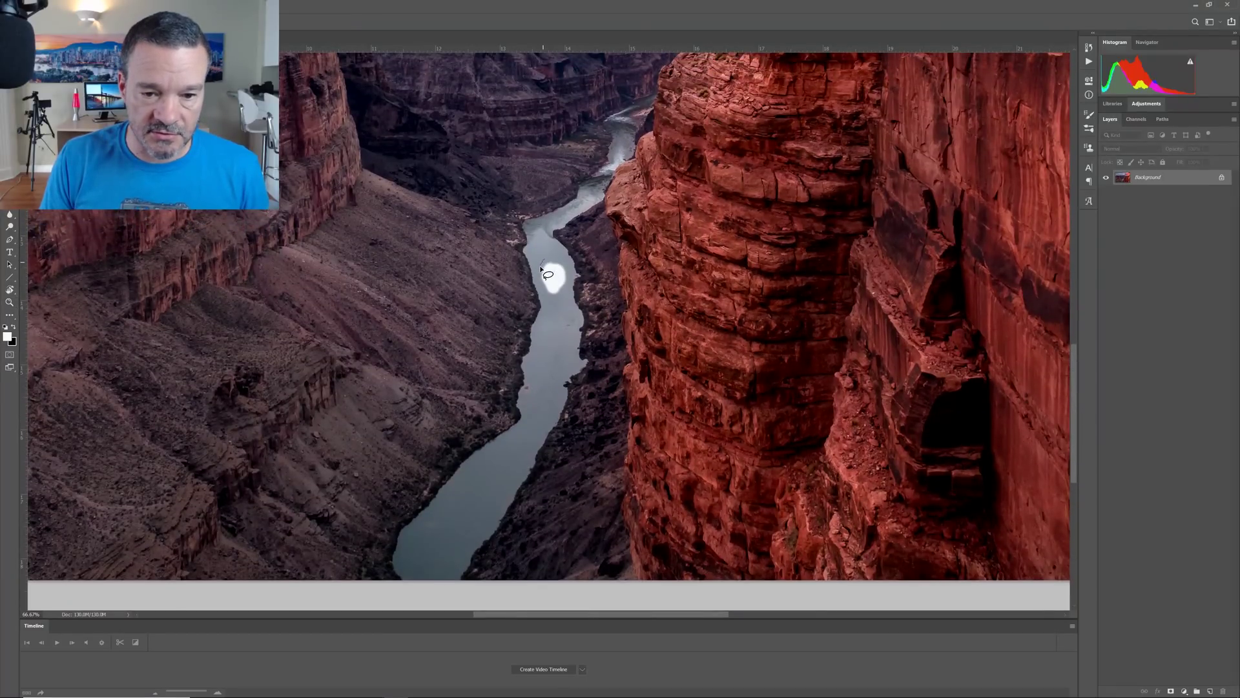
left_click_drag(543, 284, 549, 259)
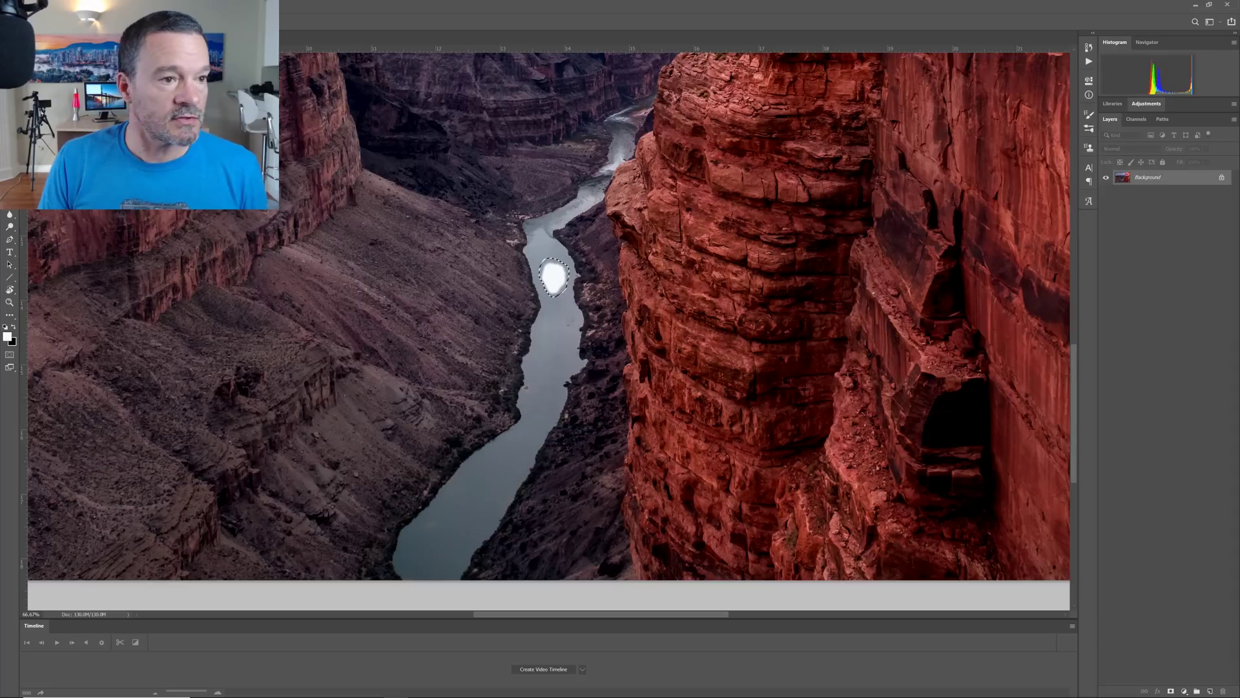
key("alt+e")
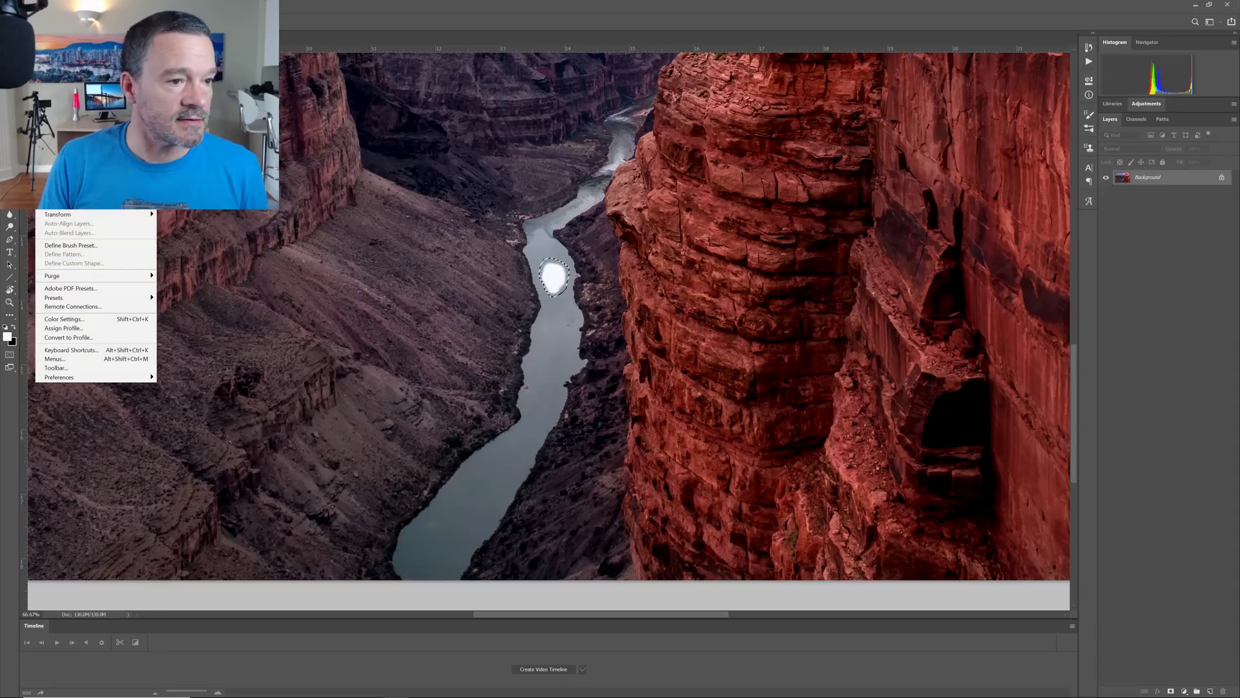
key("Return")
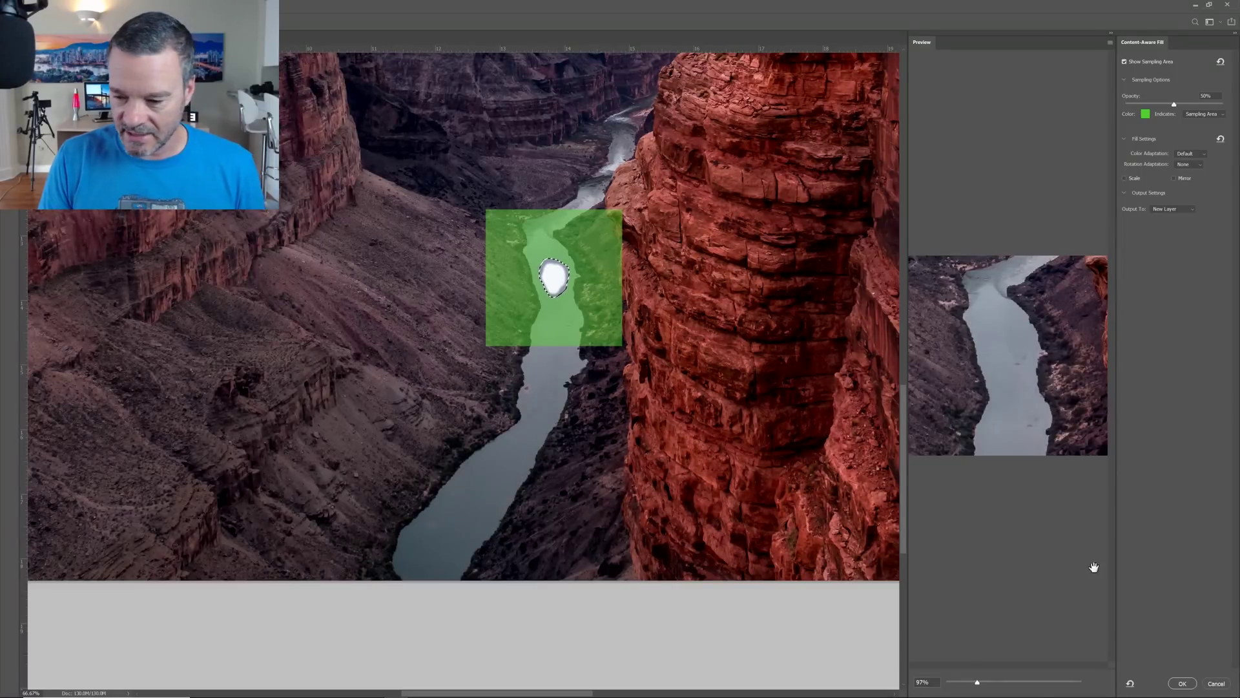
left_click(1216, 683)
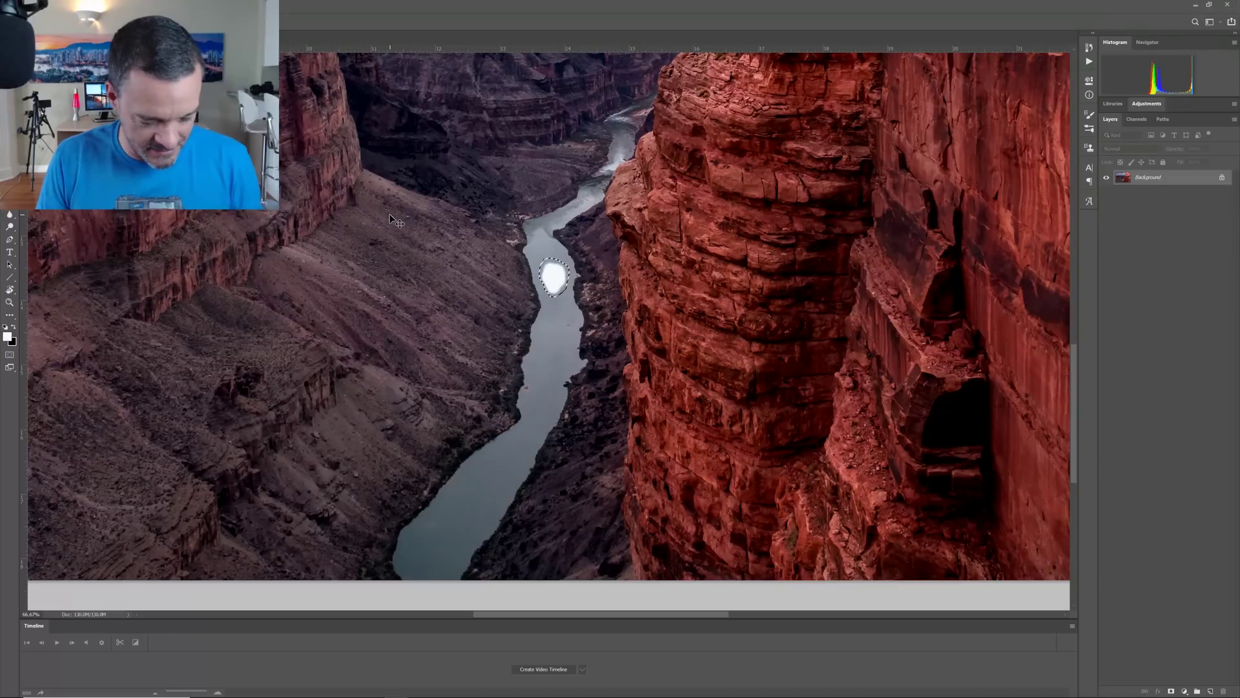
key("ctrl+d")
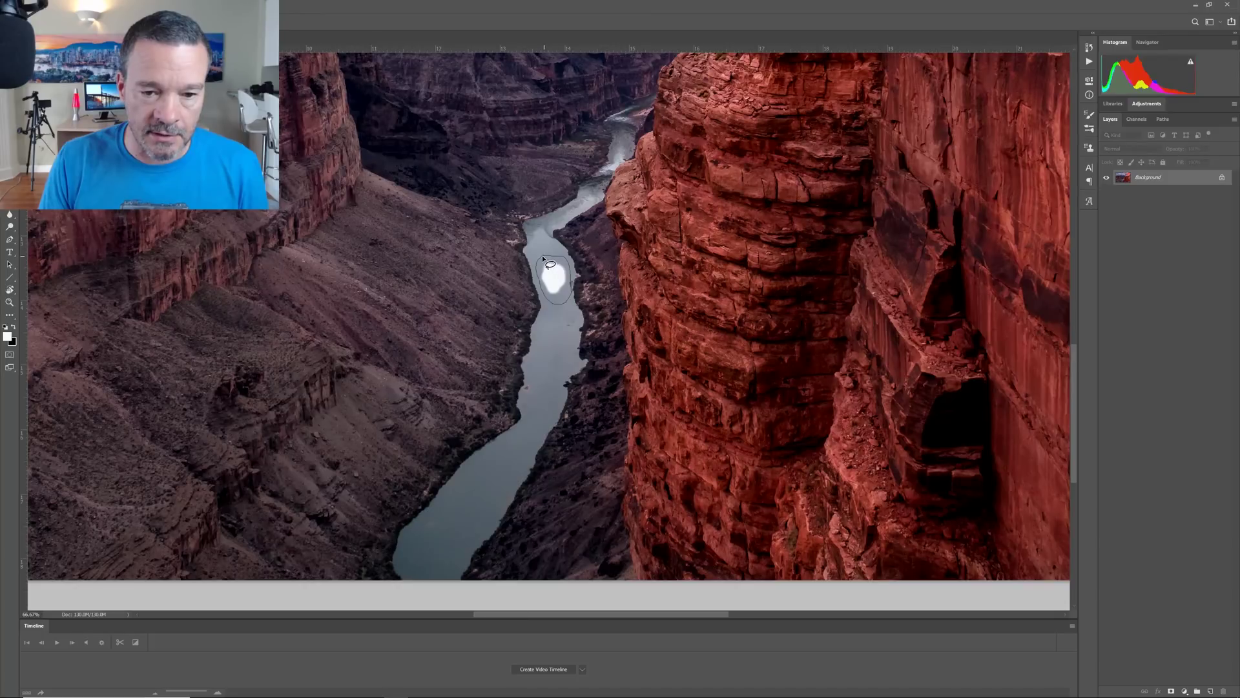
- Lasso the white river blob again and run Edit > Content-Aware Fill on it
left_click_drag(549, 266, 547, 262)
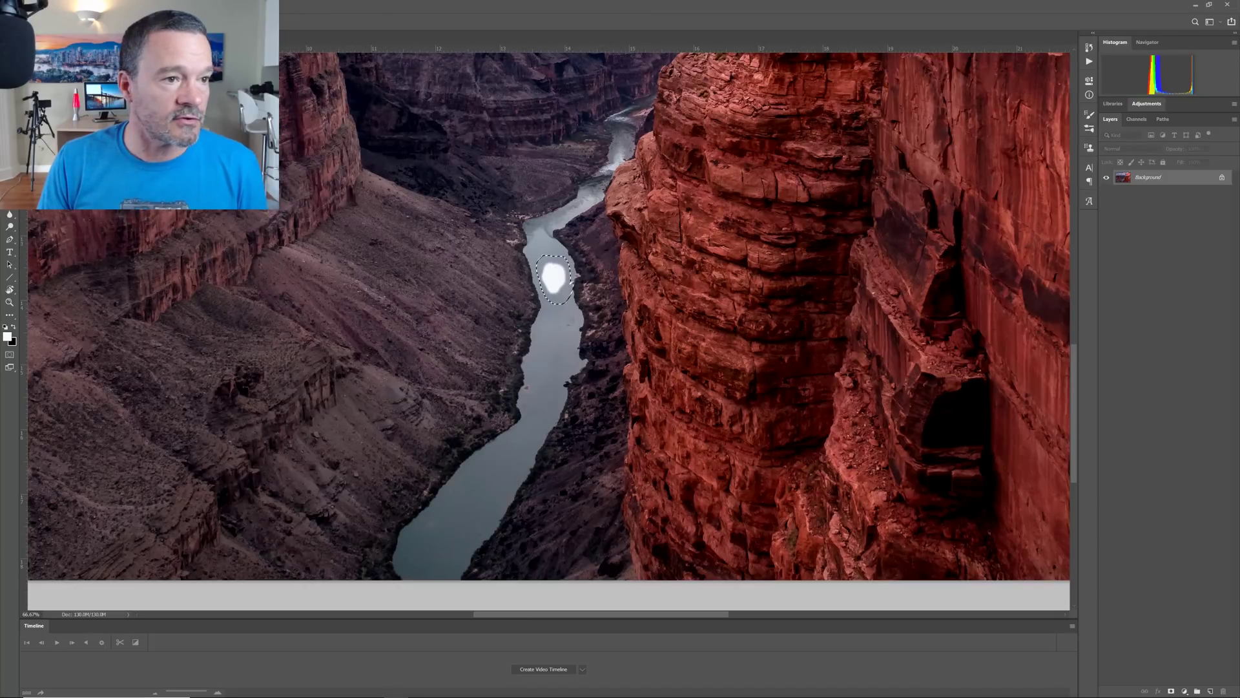
key("alt+e")
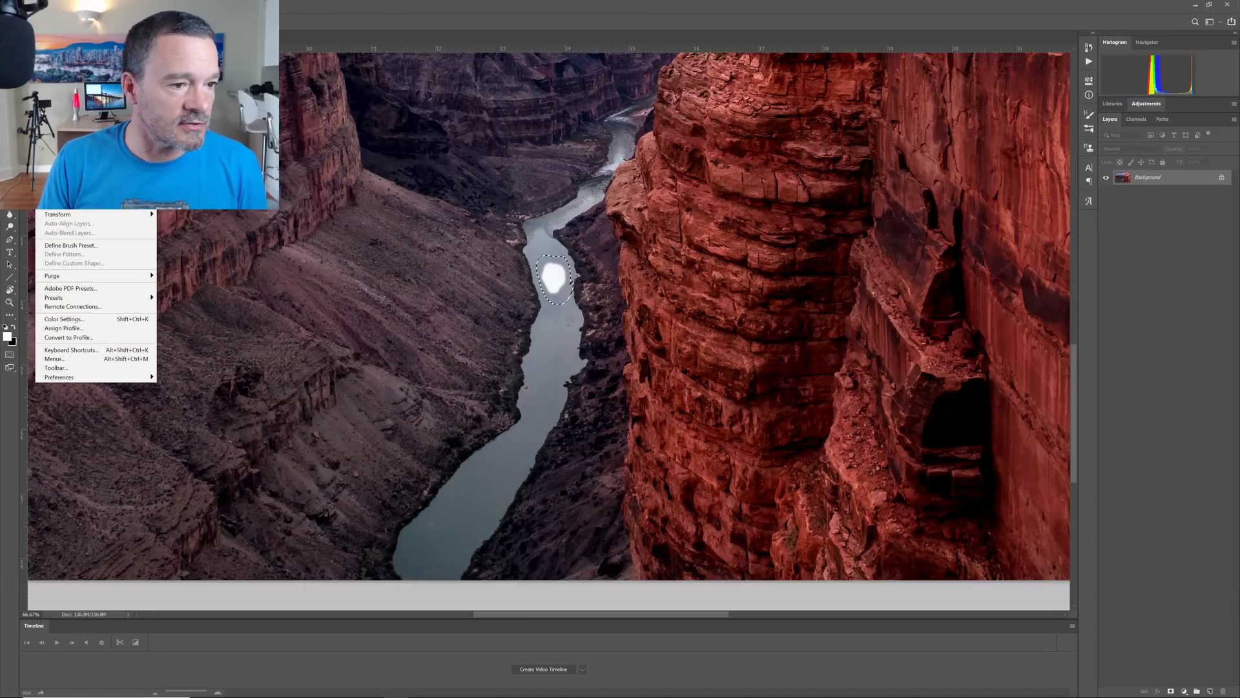
key("Return")
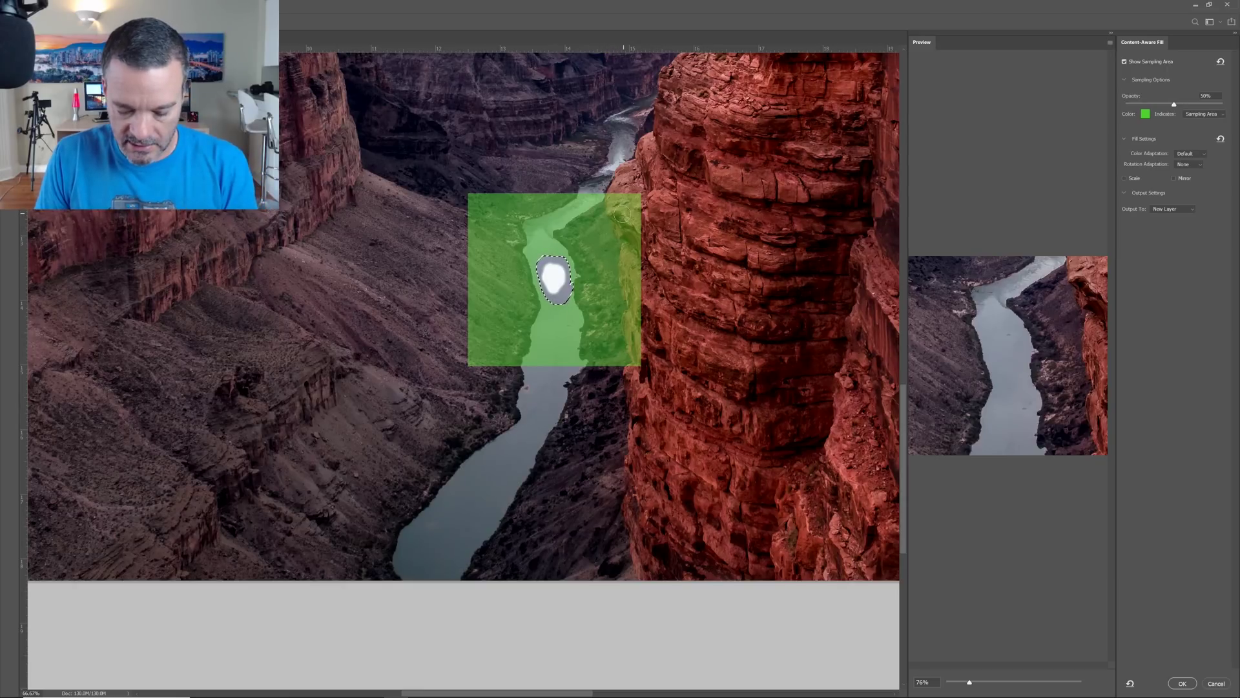
key("bracketright")
key("bracketright")
key("bracketright")
key("bracketright")
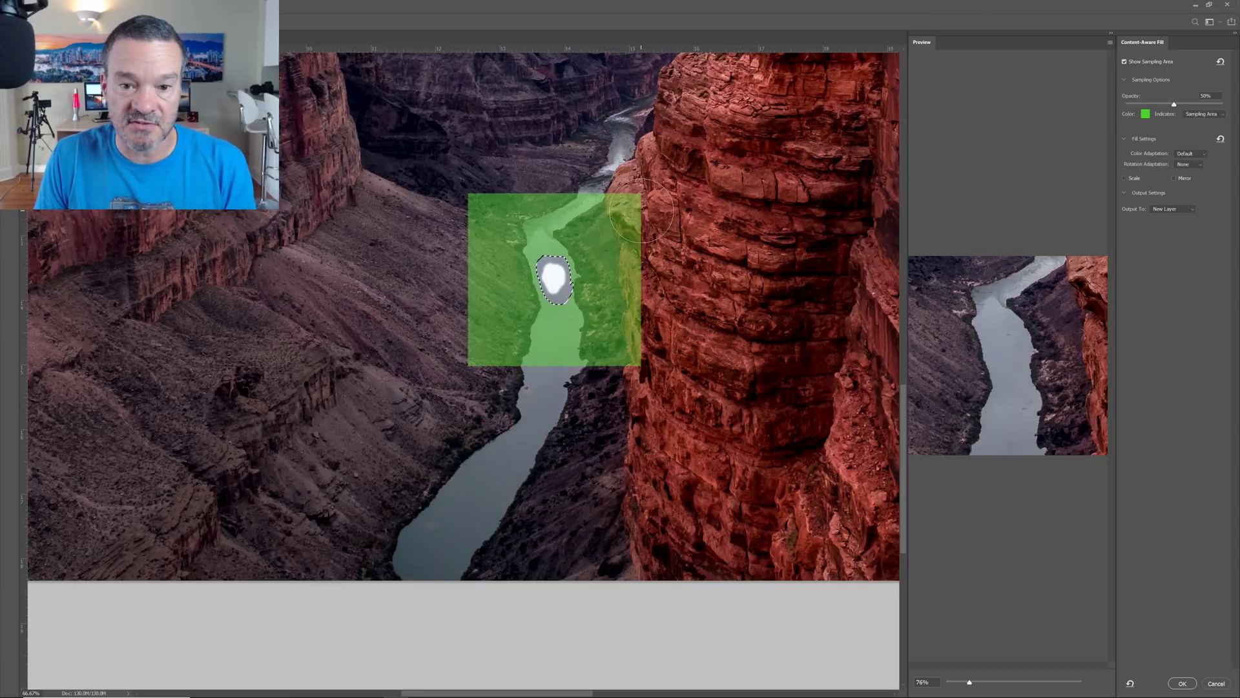
- Brush the cliff and left bank out of the sampling area and extend it down the river
left_click(642, 216)
mouse_move(641, 216)
left_mouse_down()
mouse_move(620, 220)
mouse_move(629, 381)
mouse_move(632, 349)
mouse_move(617, 359)
mouse_move(610, 344)
mouse_move(604, 232)
mouse_move(610, 248)
left_mouse_up()
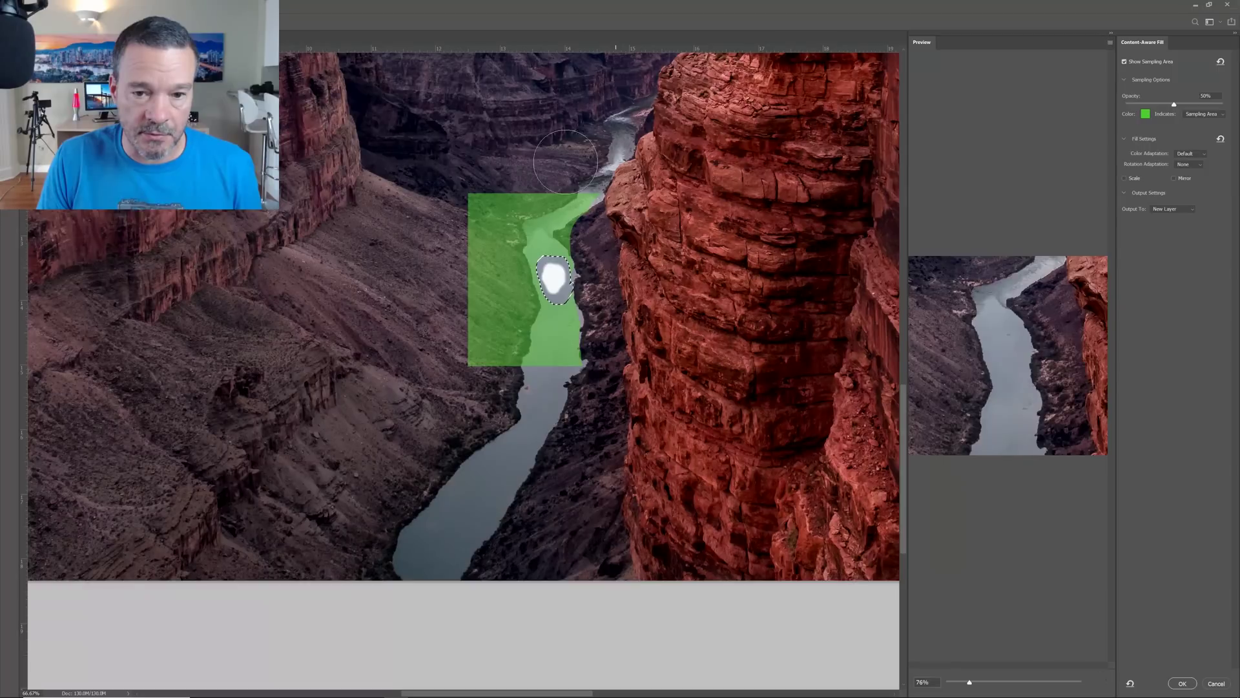
mouse_move(558, 169)
left_mouse_down()
mouse_move(521, 183)
mouse_move(491, 223)
mouse_move(510, 310)
mouse_move(504, 355)
mouse_move(462, 312)
left_mouse_up()
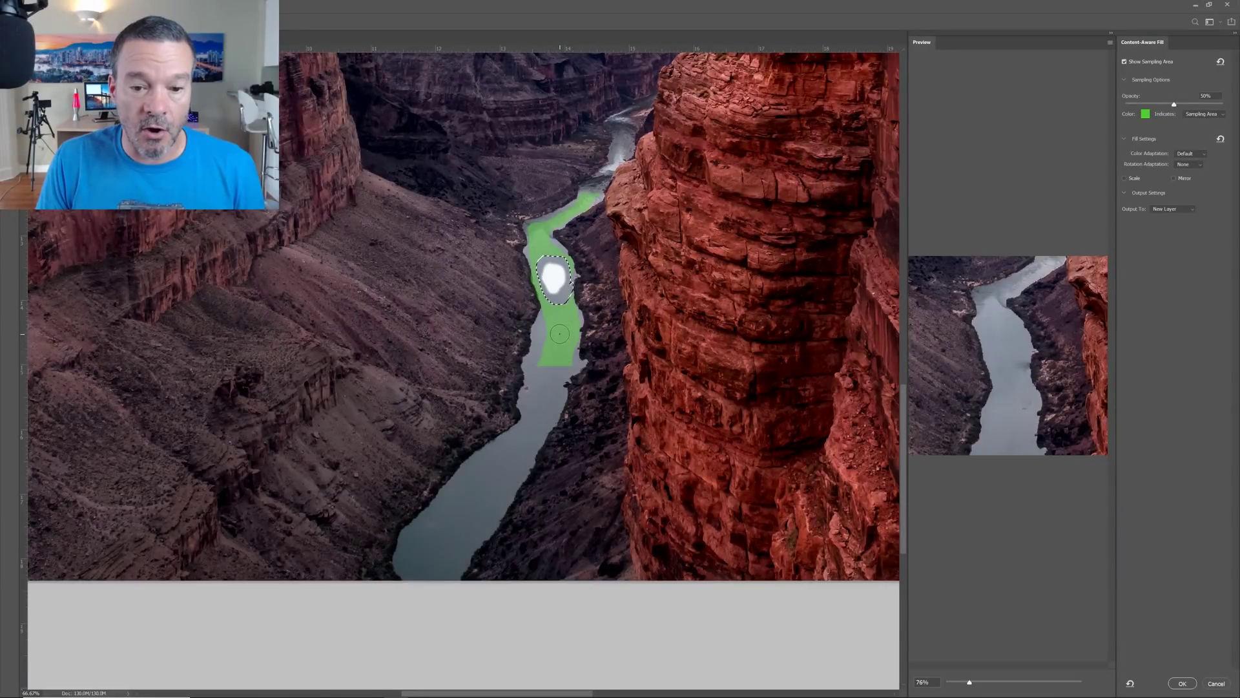
left_click_drag(549, 333, 552, 321)
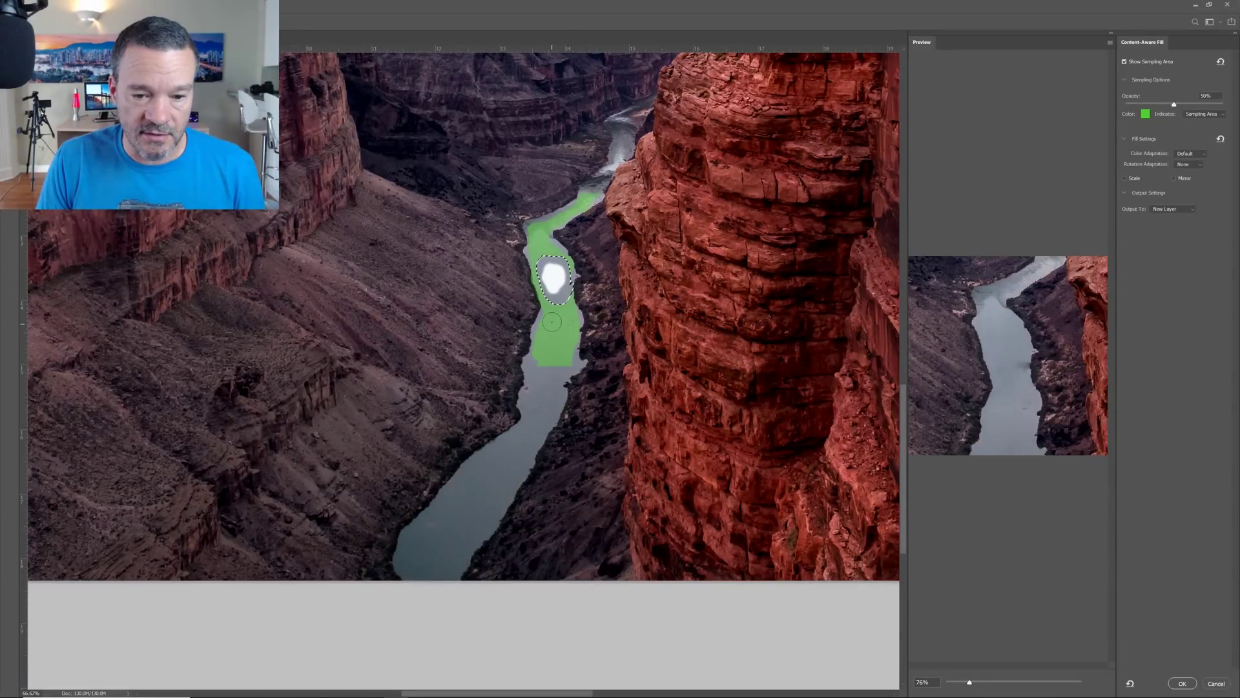
left_click_drag(544, 365, 560, 367)
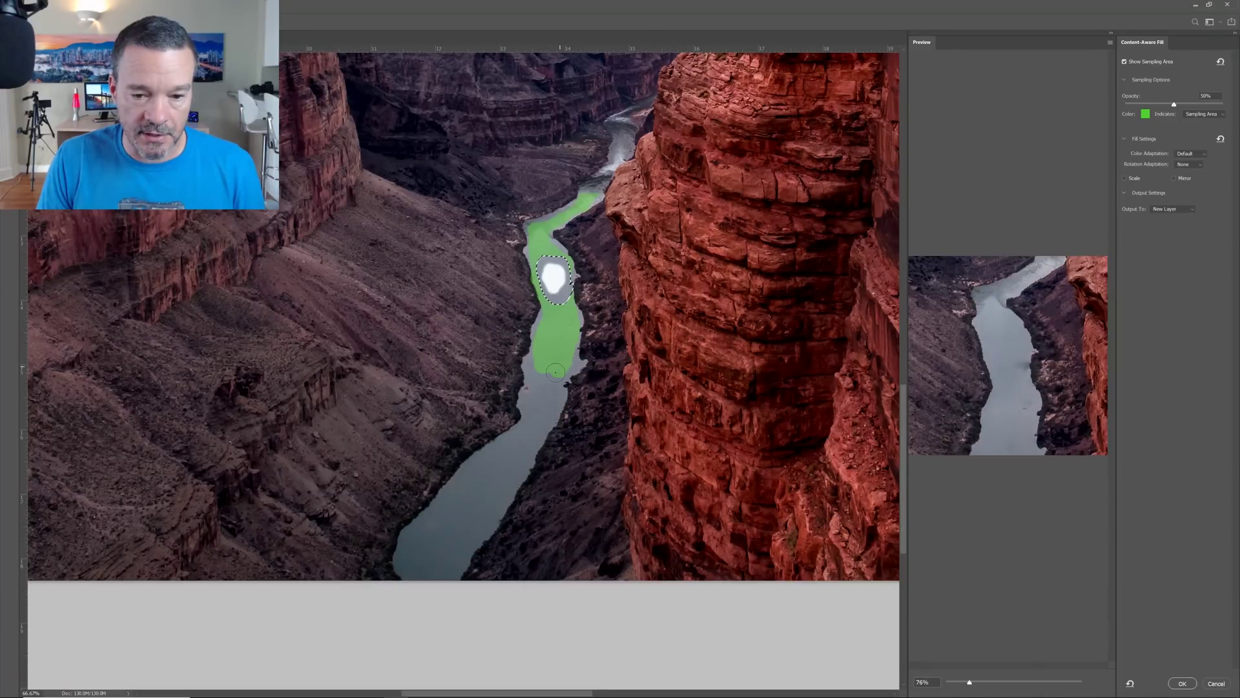
- Enlarge the fill preview and reshape the sampling area: trim the top, add the left slope, trim the lower patch
left_click(1091, 682)
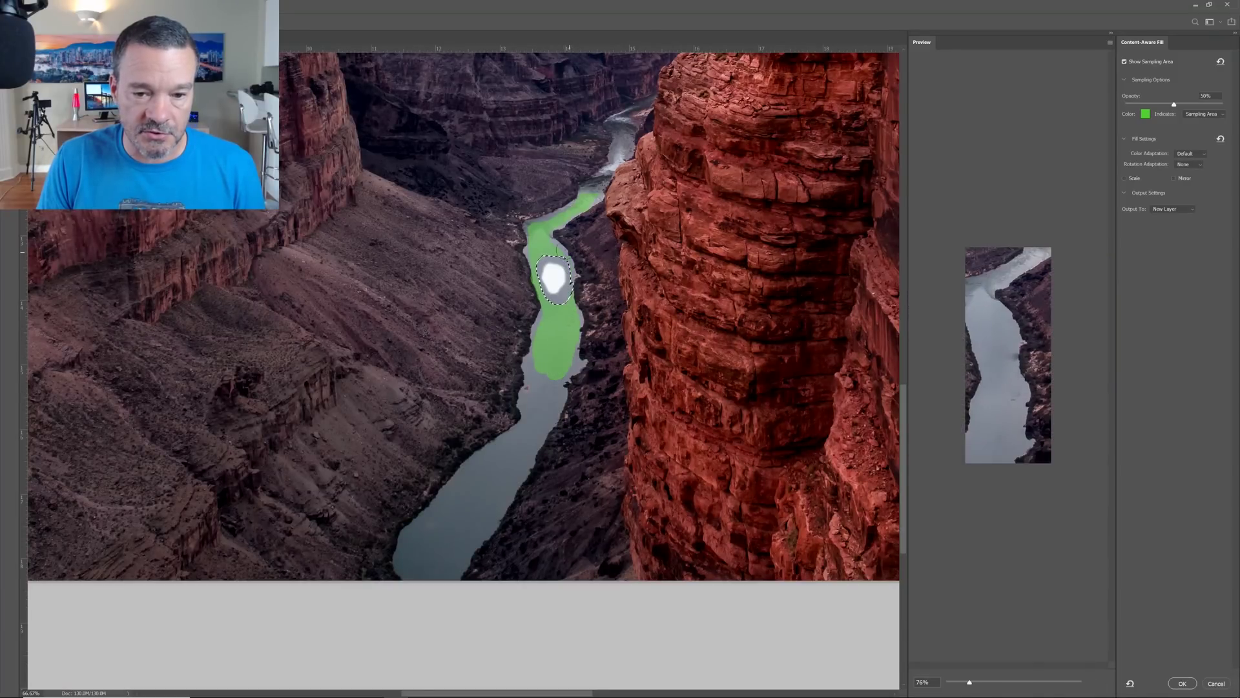
mouse_move(539, 236)
left_mouse_down()
mouse_move(601, 192)
mouse_move(526, 252)
left_mouse_up()
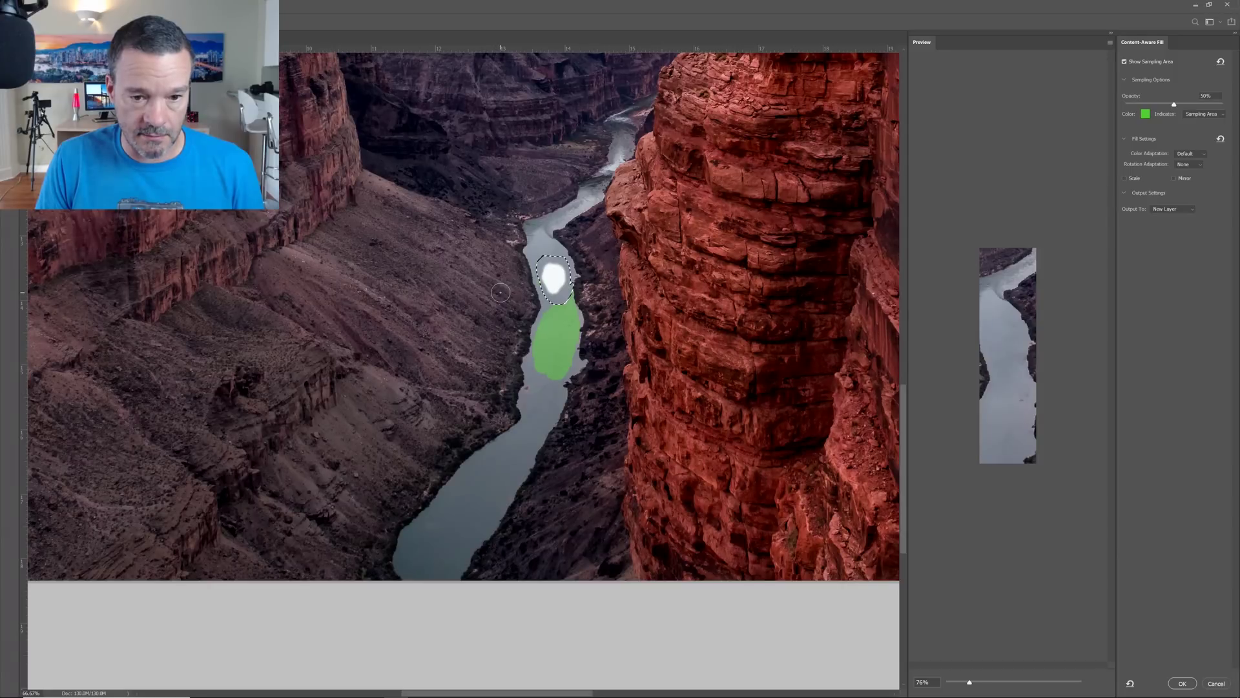
mouse_move(500, 292)
left_mouse_down()
mouse_move(498, 314)
mouse_move(505, 292)
mouse_move(484, 319)
mouse_move(489, 289)
mouse_move(477, 319)
mouse_move(491, 328)
left_mouse_up()
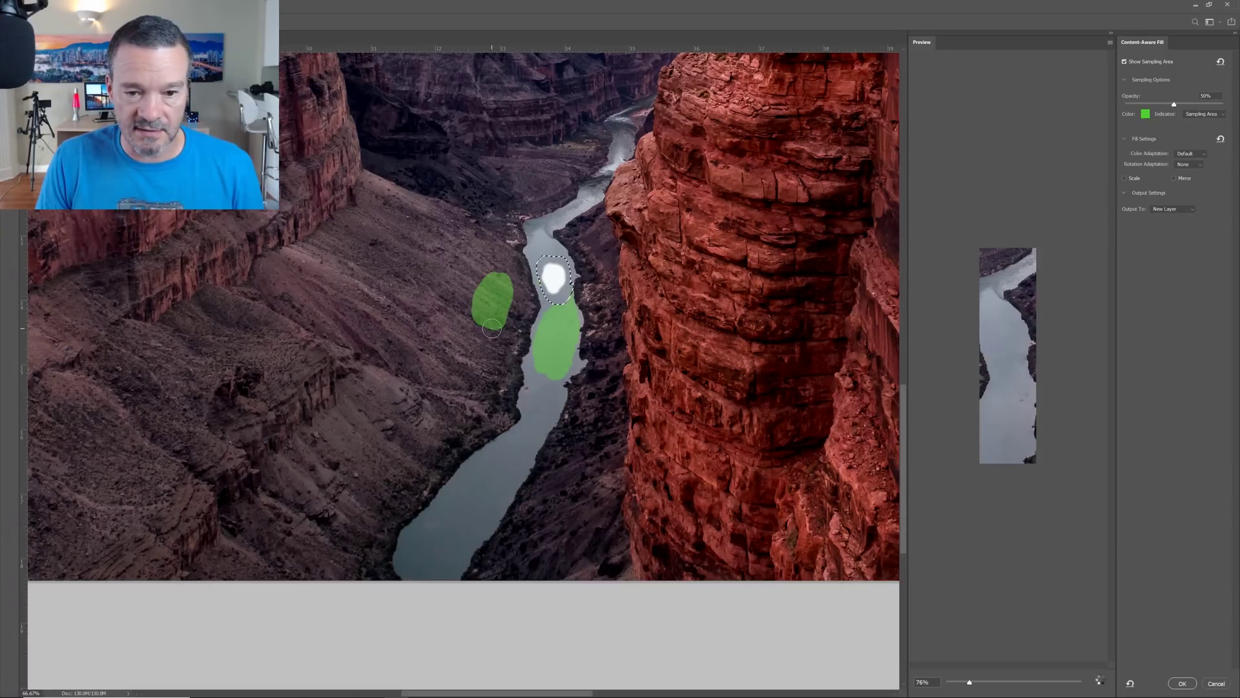
mouse_move(568, 388)
left_mouse_down()
mouse_move(574, 299)
mouse_move(554, 313)
mouse_move(552, 352)
mouse_move(544, 327)
mouse_move(543, 378)
mouse_move(547, 323)
left_mouse_up()
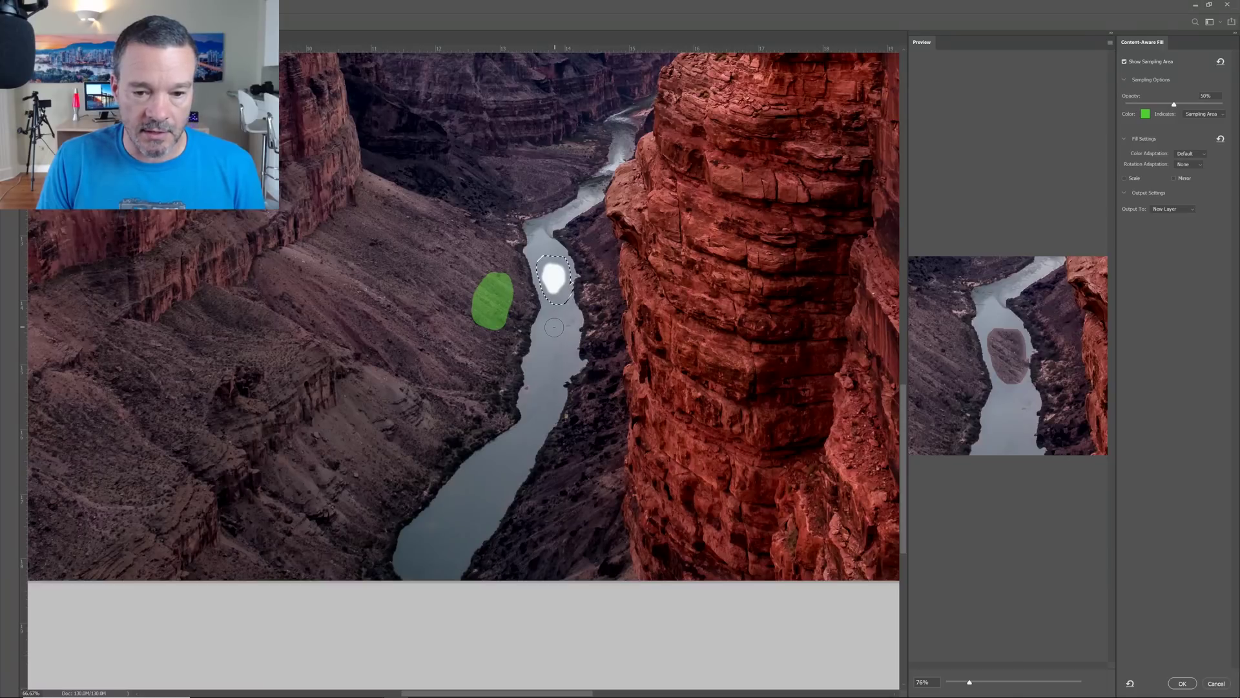
- Add river water below the blob to the sampling area, drop the left-slope patch, and cancel Content-Aware Fill
mouse_move(553, 327)
left_mouse_down()
mouse_move(544, 388)
mouse_move(564, 339)
mouse_move(540, 355)
mouse_move(552, 326)
mouse_move(546, 378)
left_mouse_up()
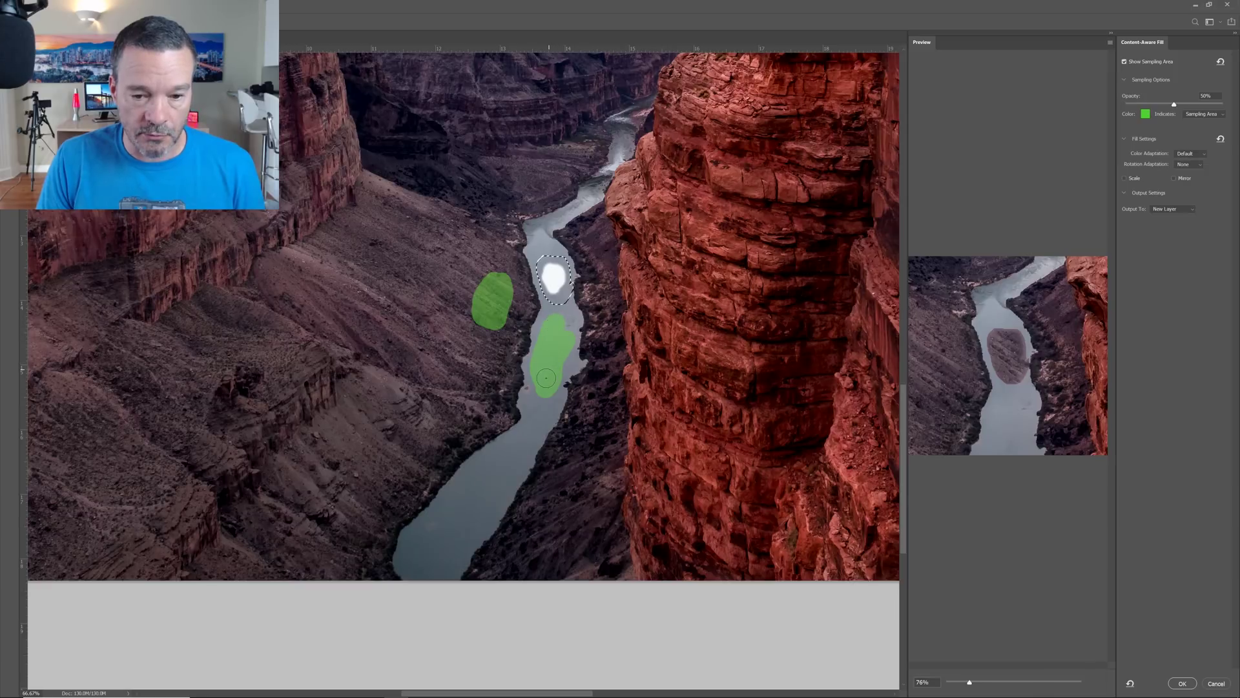
mouse_move(511, 279)
left_mouse_down()
mouse_move(504, 334)
mouse_move(505, 280)
mouse_move(489, 326)
mouse_move(495, 270)
mouse_move(471, 331)
mouse_move(475, 275)
left_mouse_up()
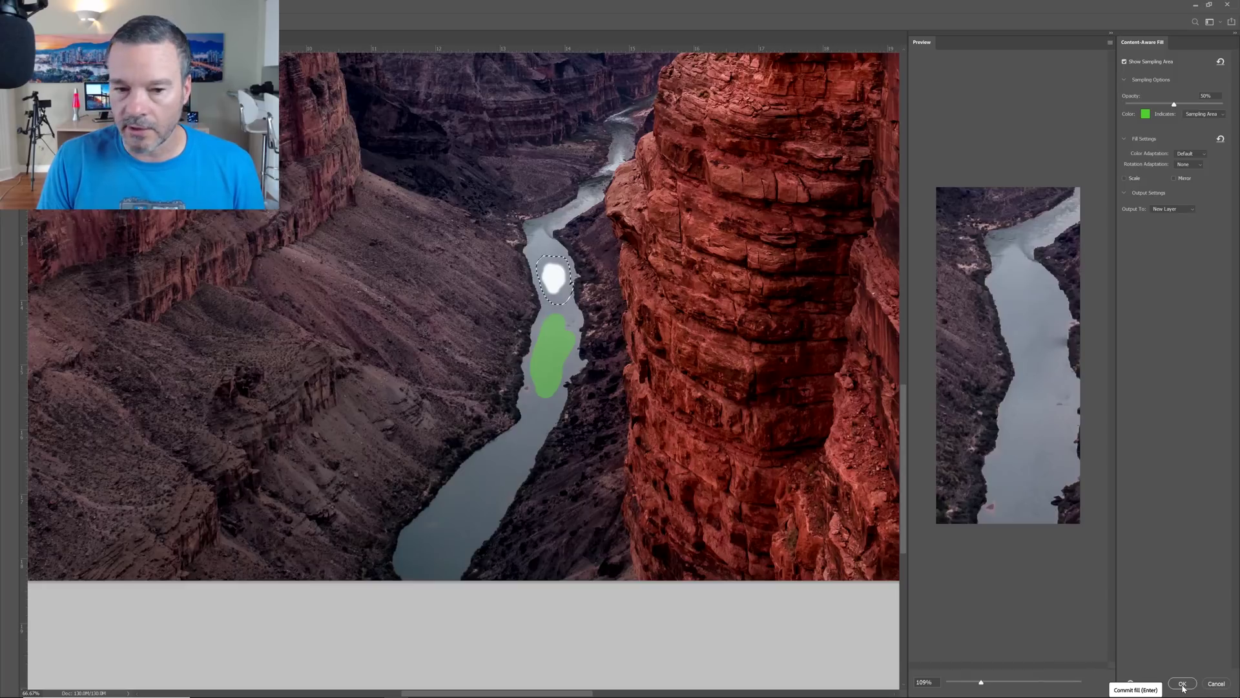
left_click(1217, 684)
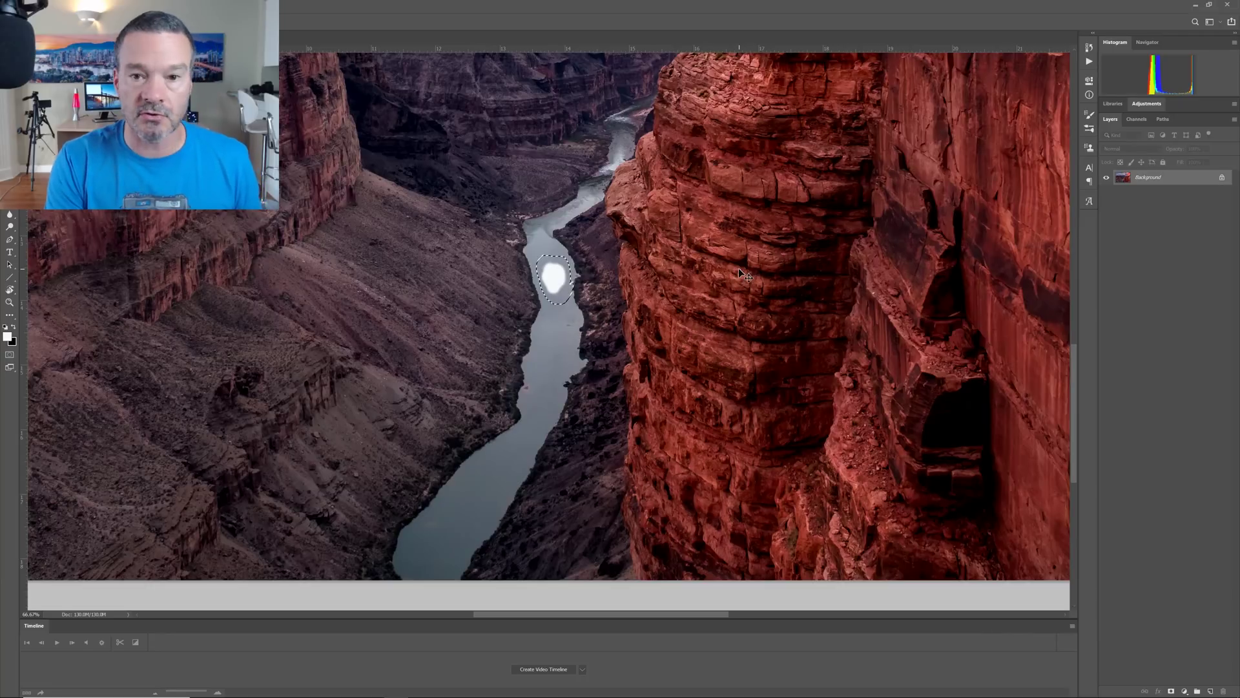
- Reselect the white blob, fill it with the surrounding river content, and deselect the repaired river
key("ctrl+d")
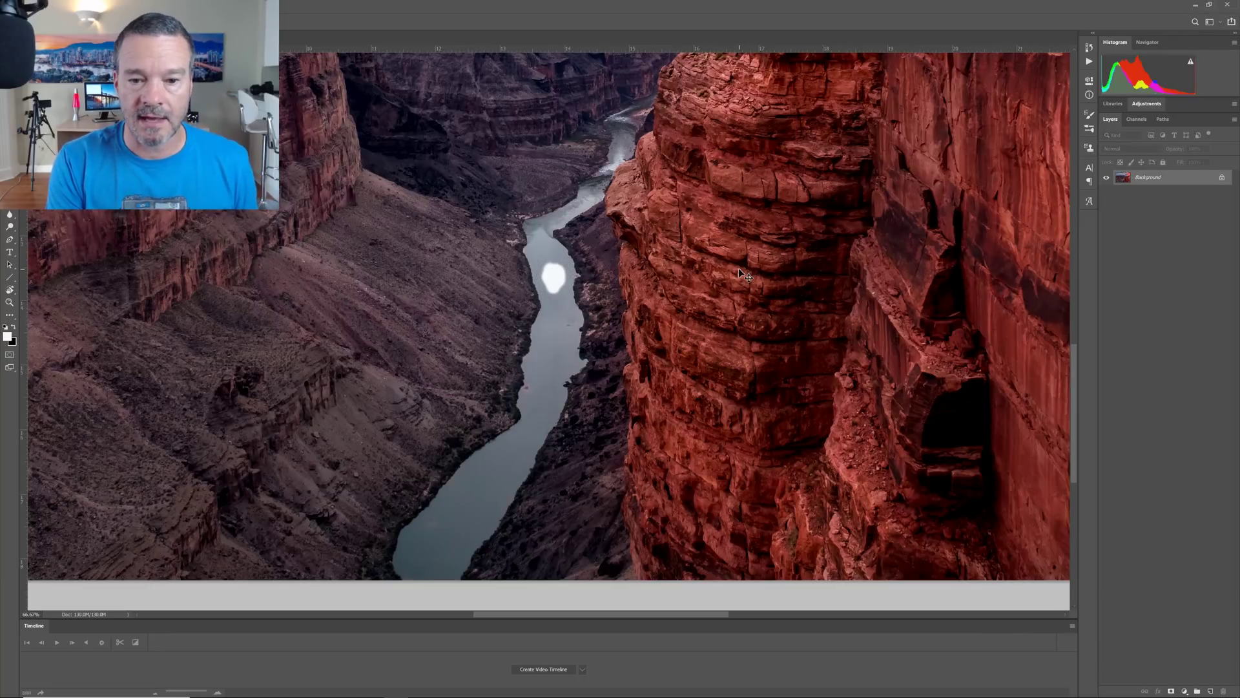
key("ctrl+z")
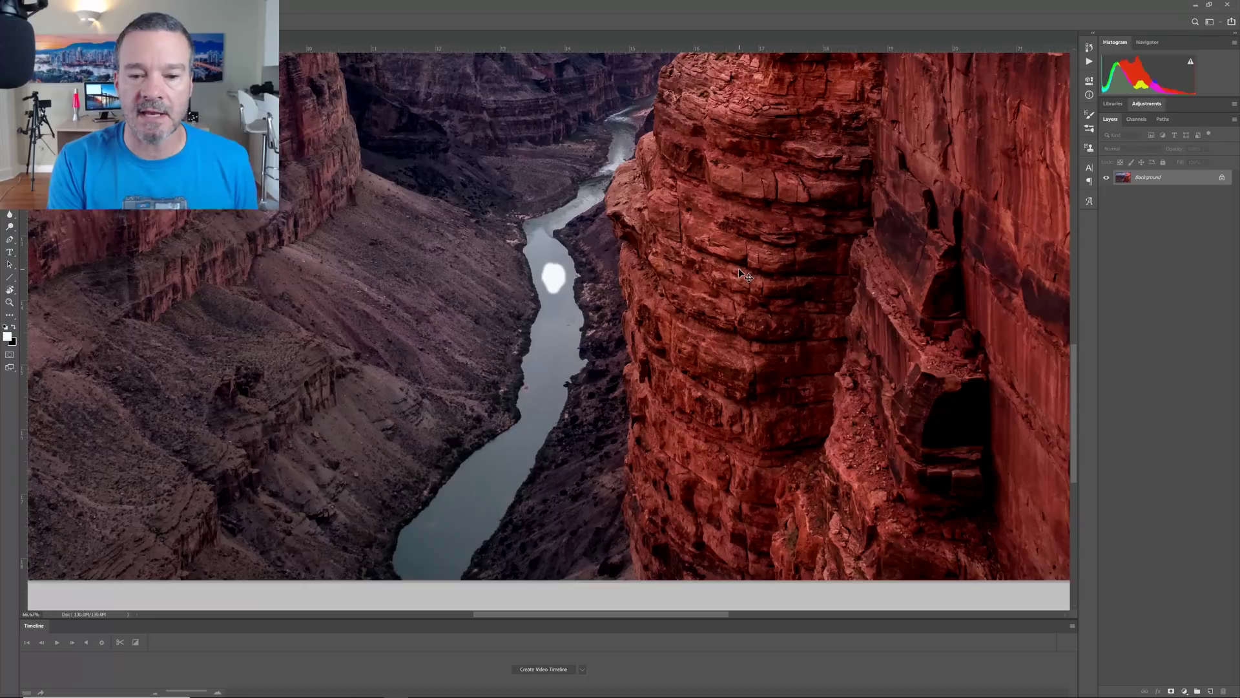
key("ctrl+z")
key("ctrl+z")
key("ctrl+d")
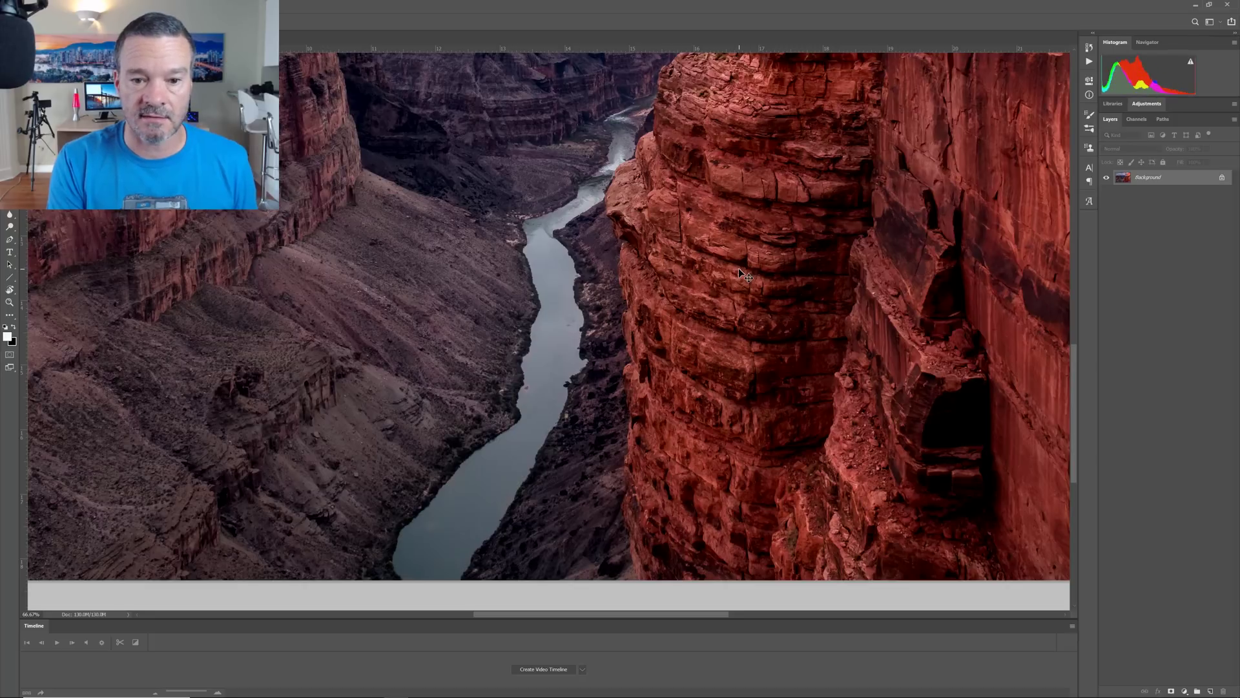
key("l")
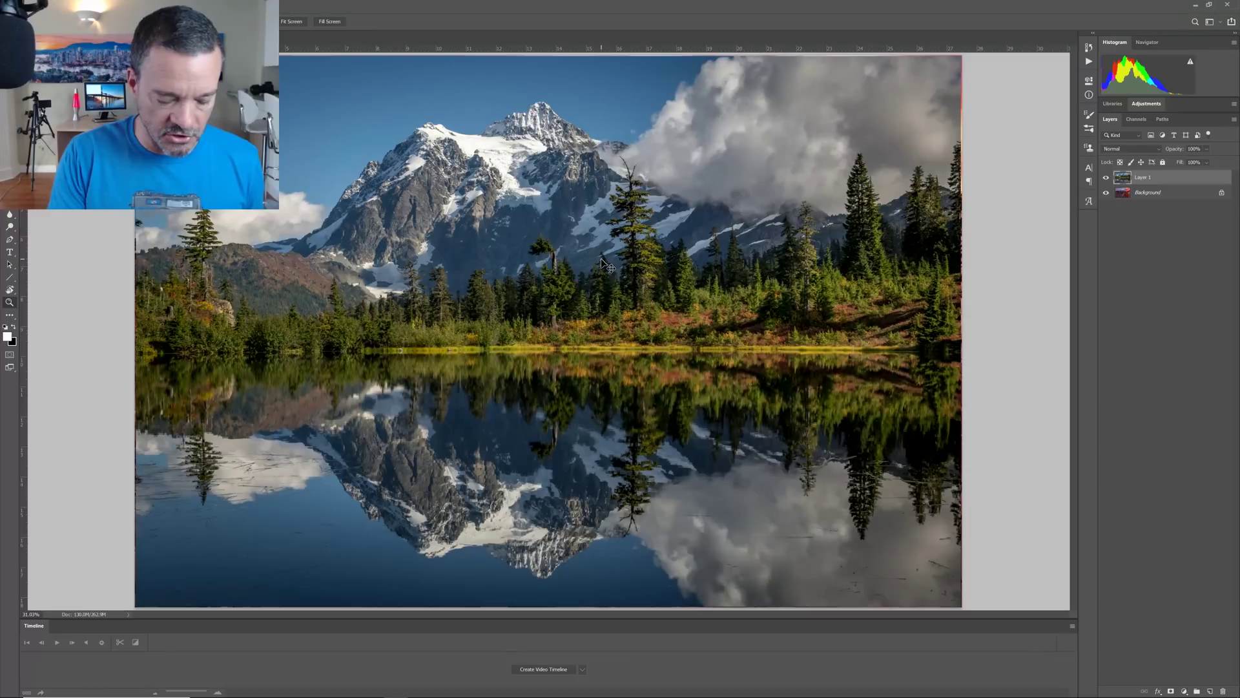
- Free-transform the mountain-lake layer to a smaller size and move it up toward the canvas centre
key("ctrl+t")
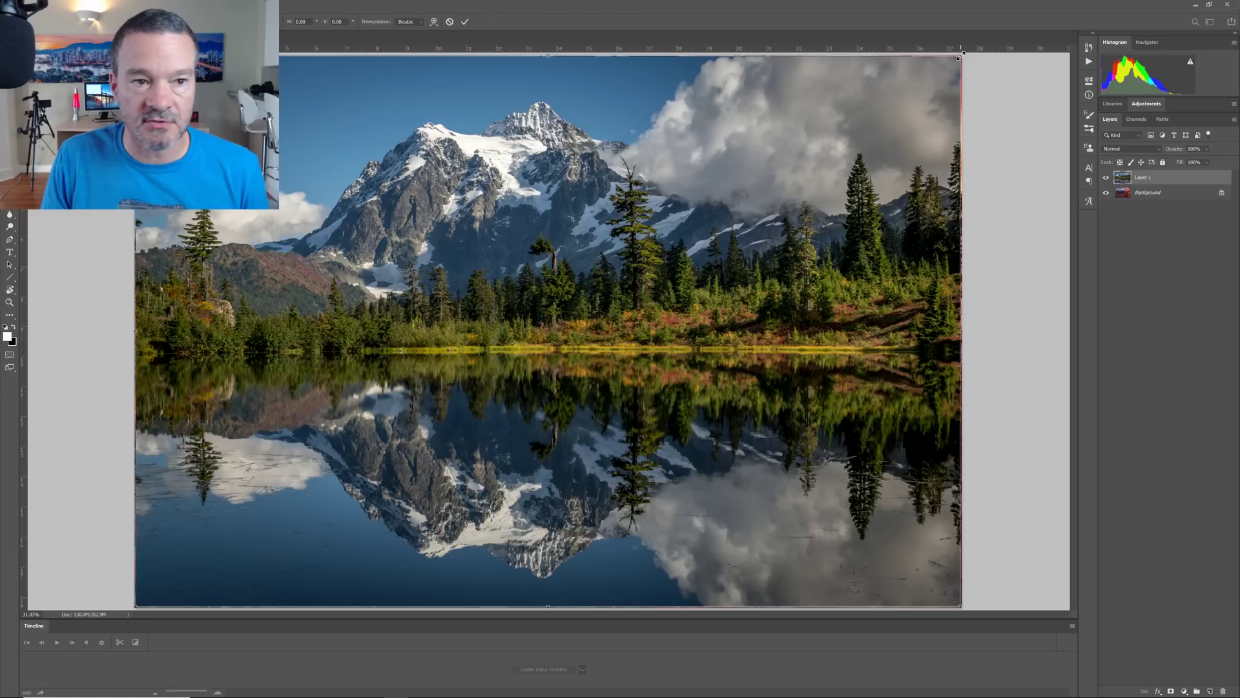
left_click_drag(959, 57, 942, 31)
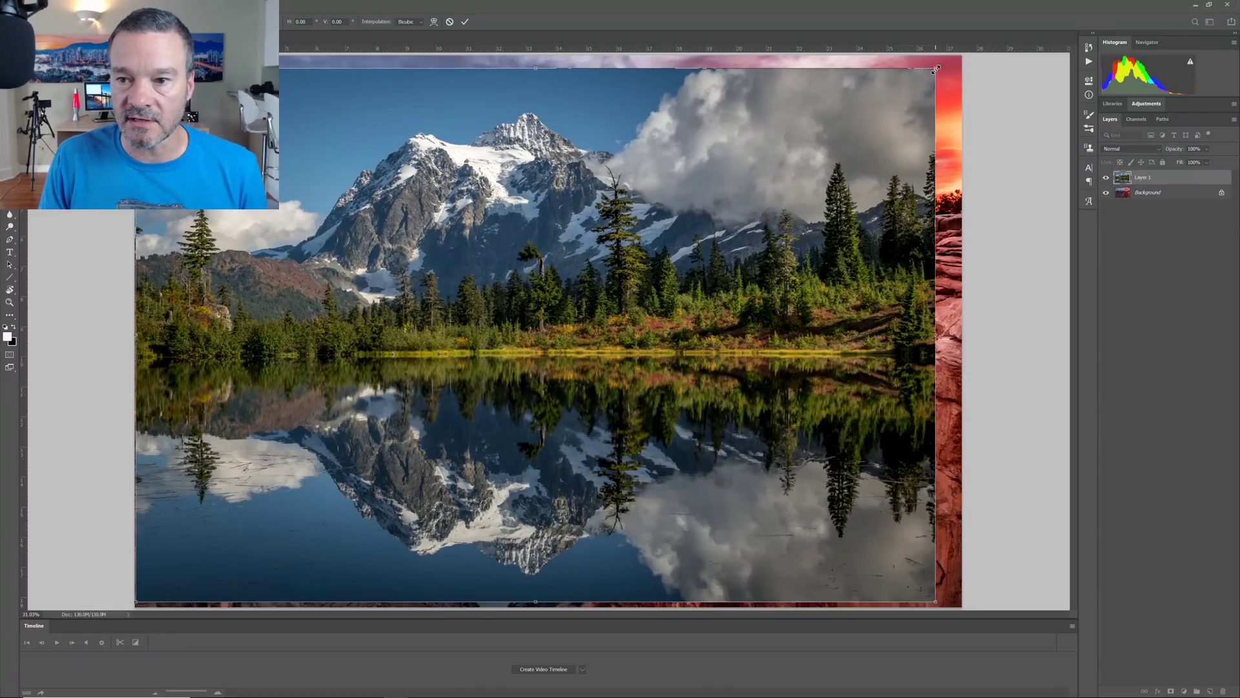
left_click_drag(937, 67, 707, 223)
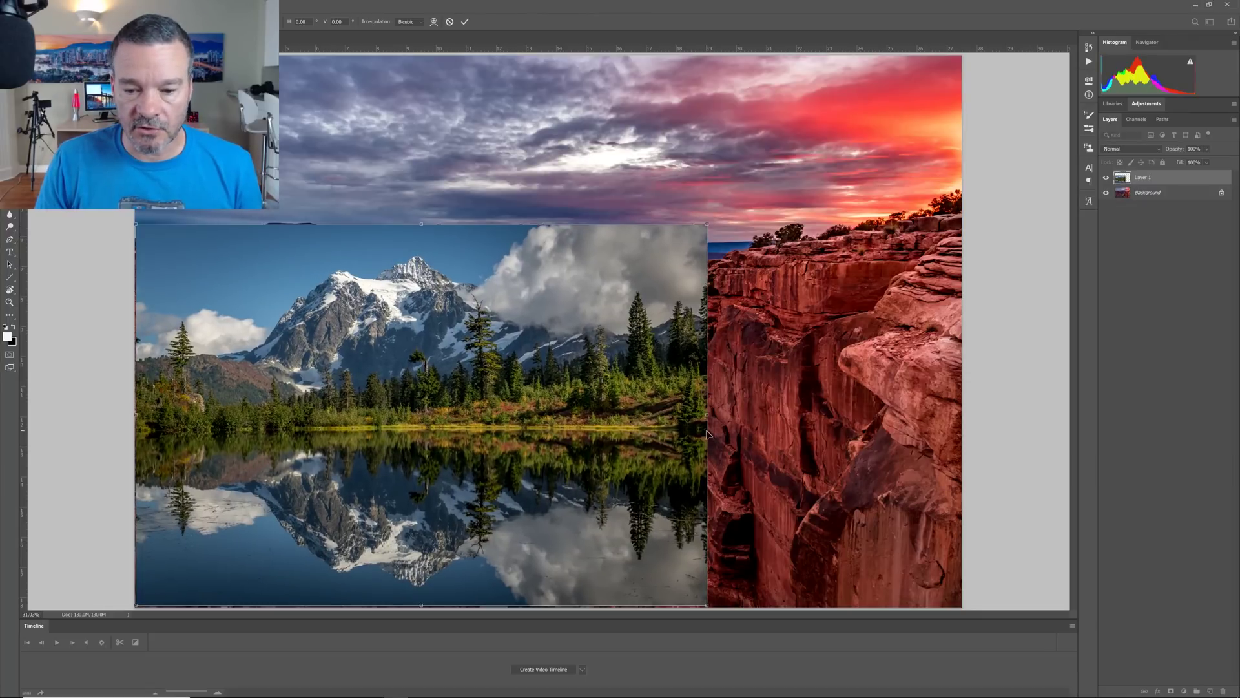
left_click_drag(707, 414, 657, 417)
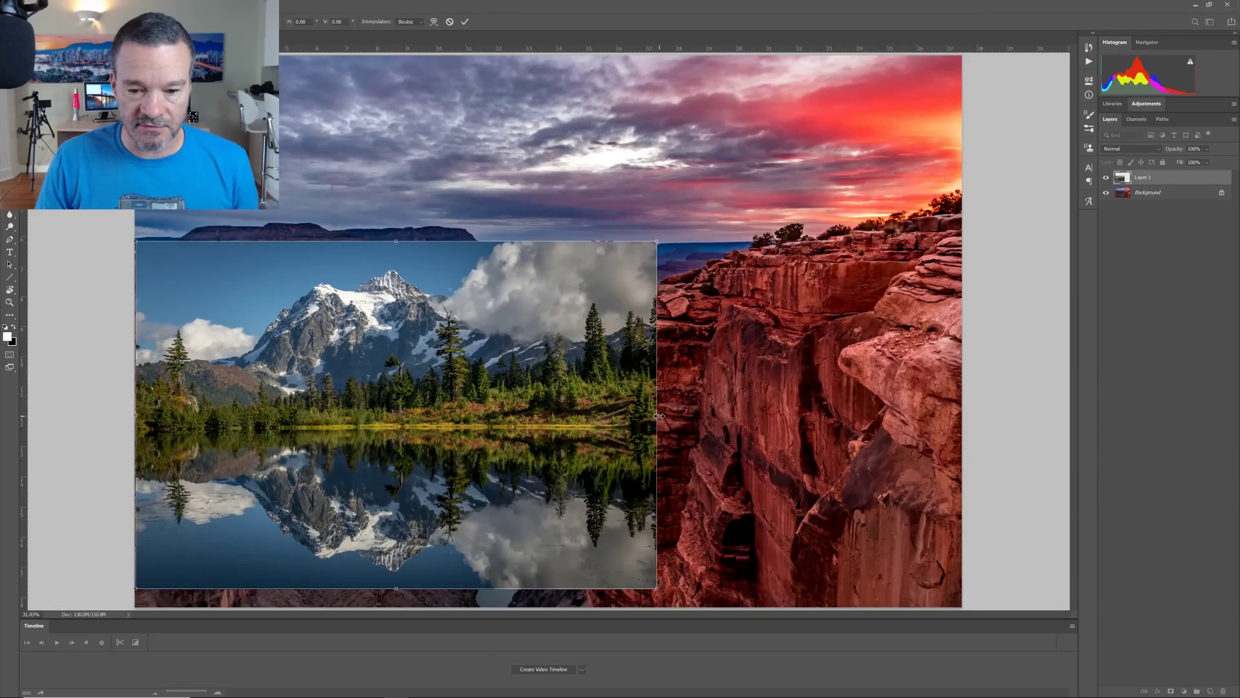
left_click_drag(656, 416, 704, 428)
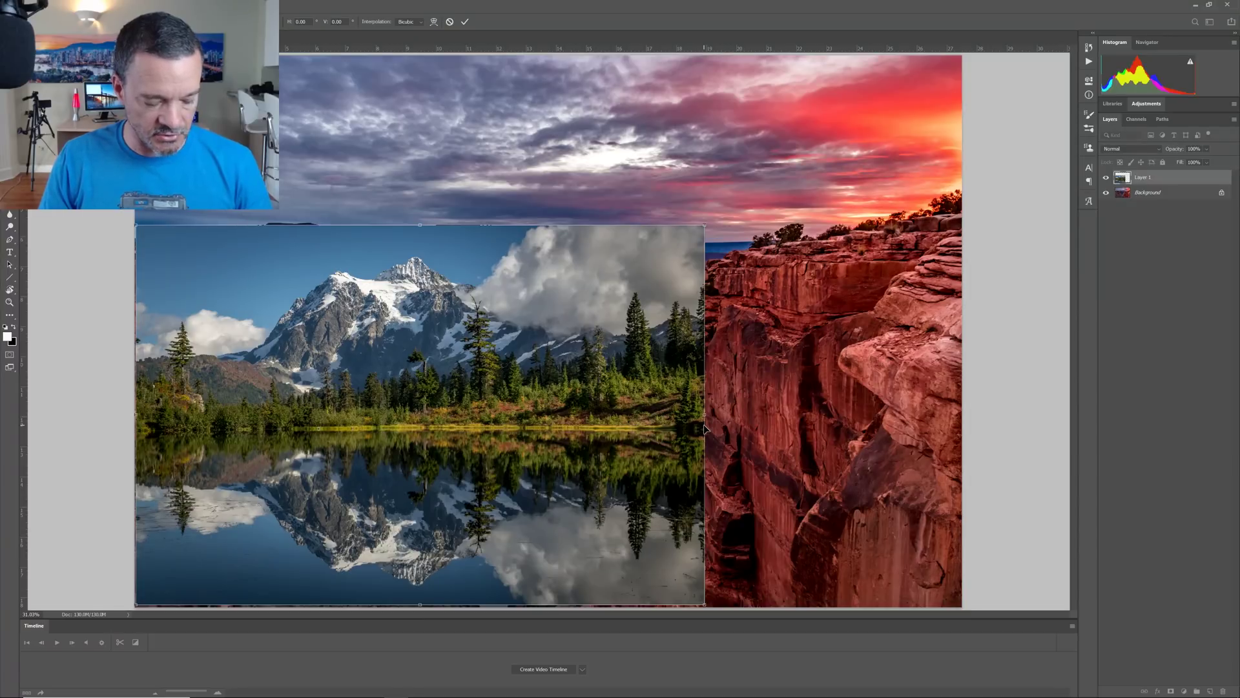
left_click_drag(706, 428, 675, 446)
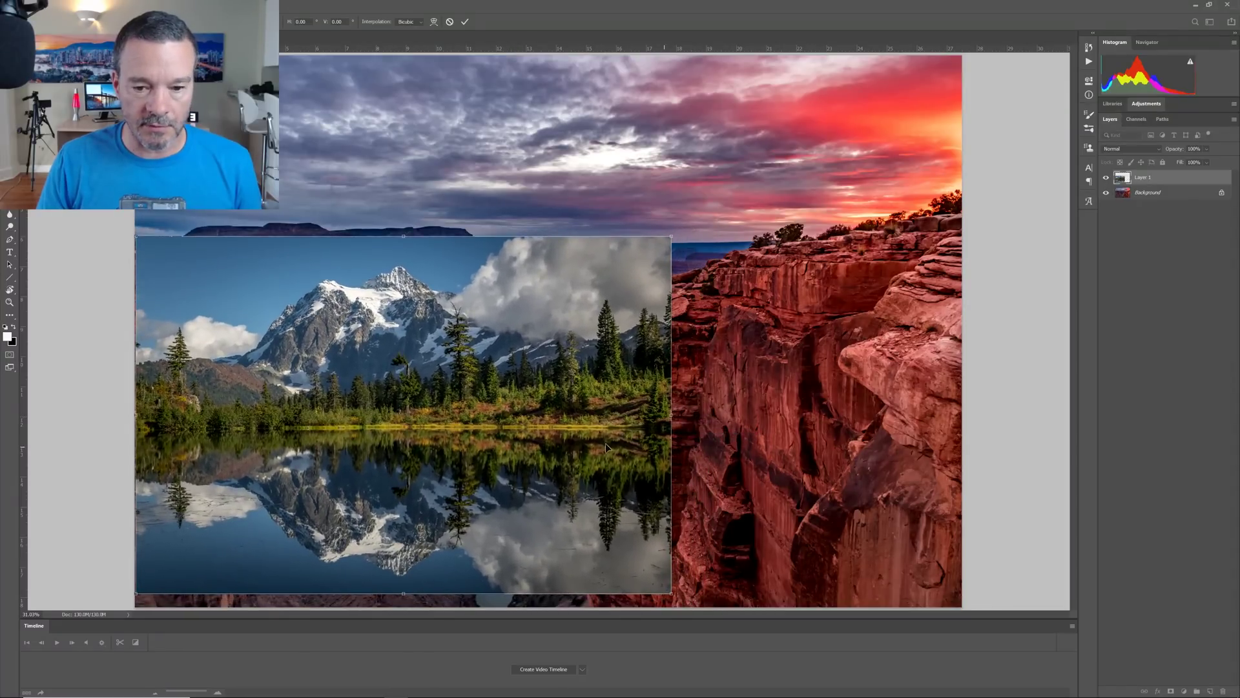
left_click_drag(541, 423, 692, 323)
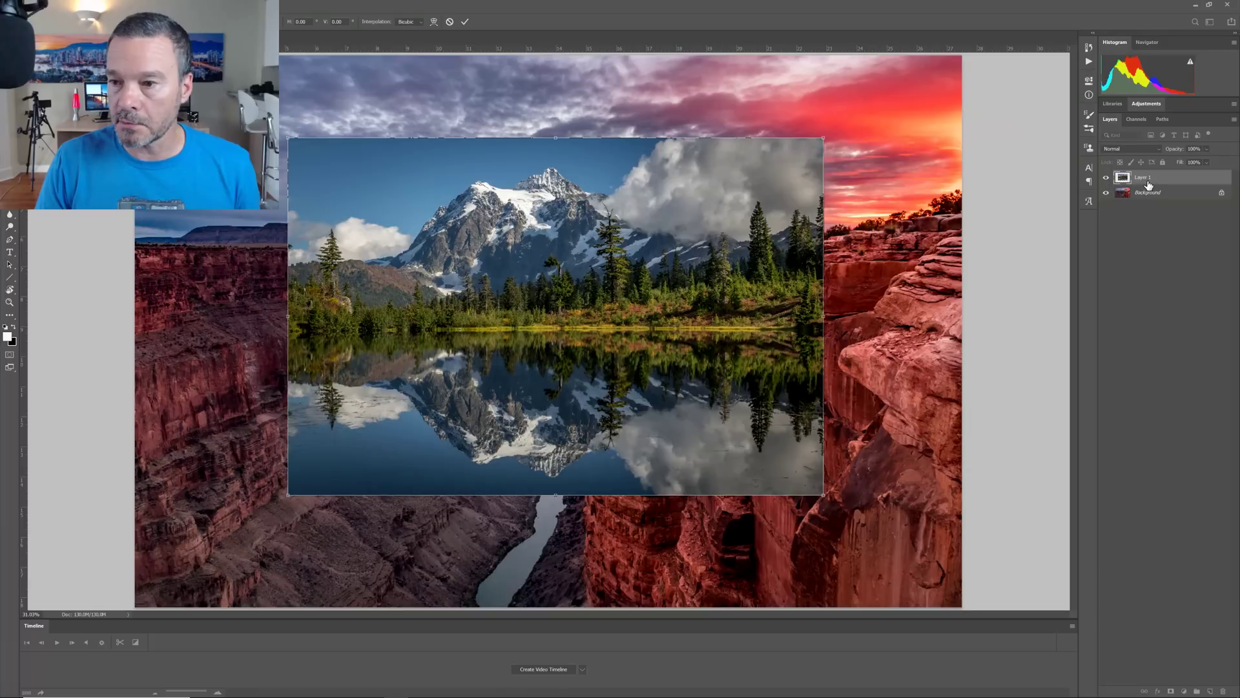
- Commit the lake layer's new size and position, then preview the Darken blend mode
key("Return")
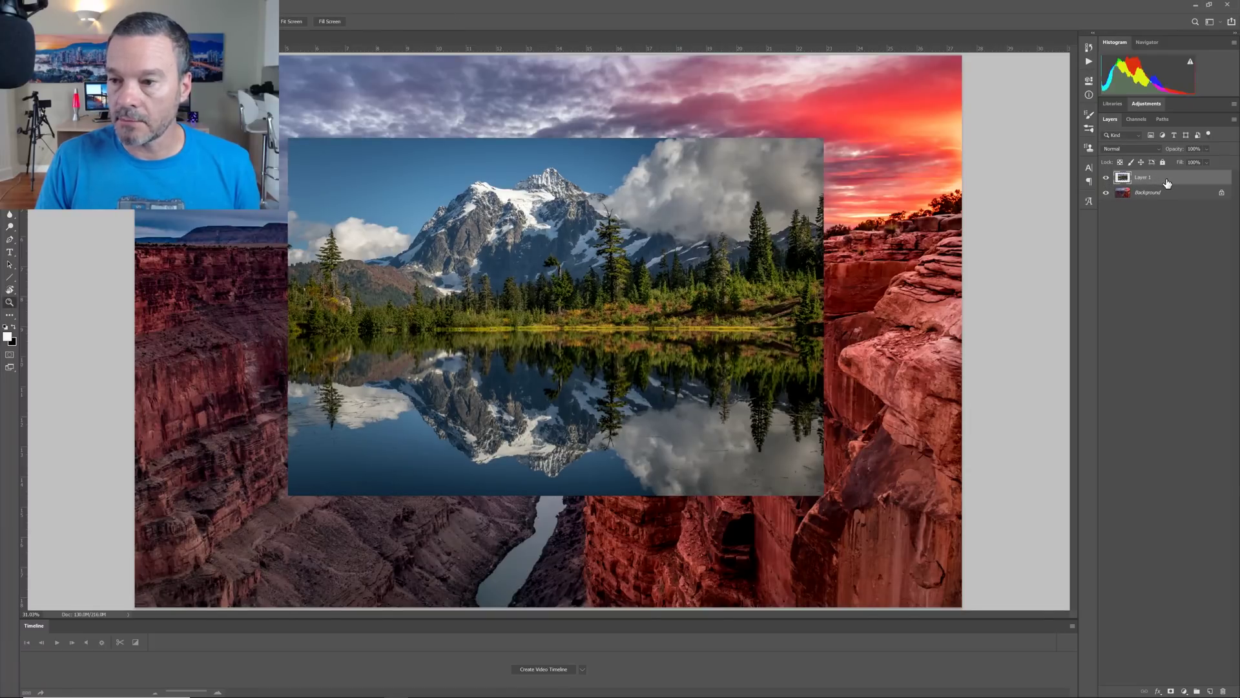
left_click(1156, 148)
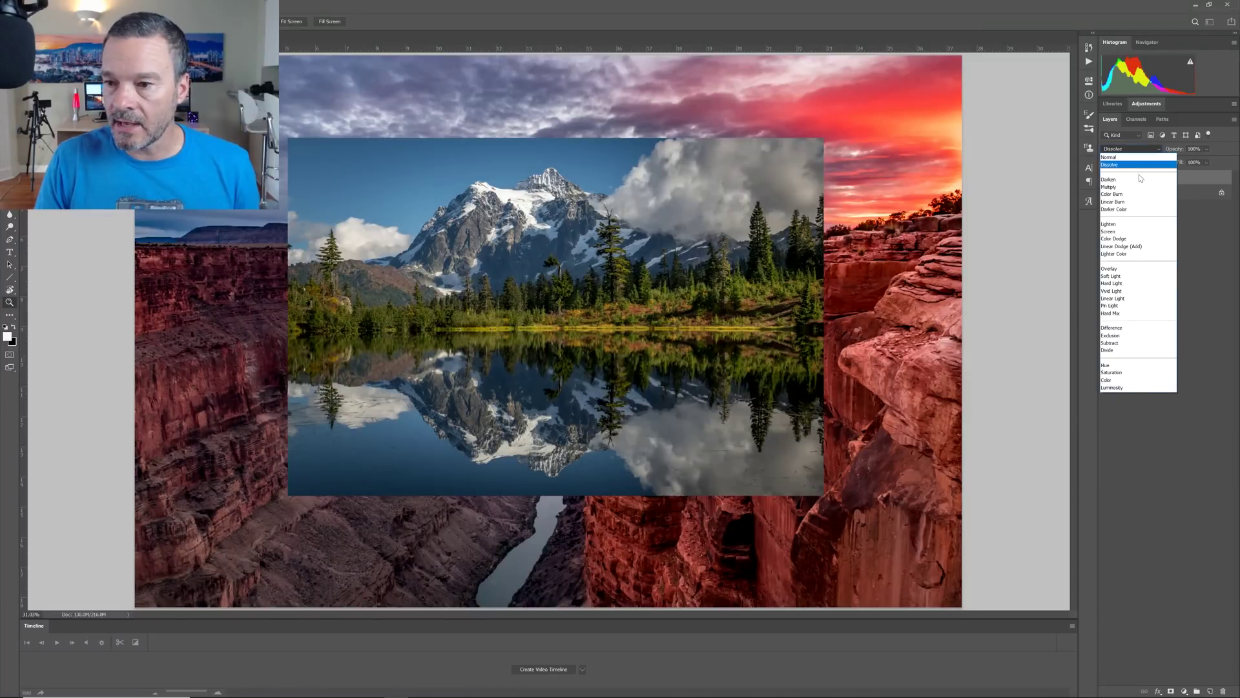